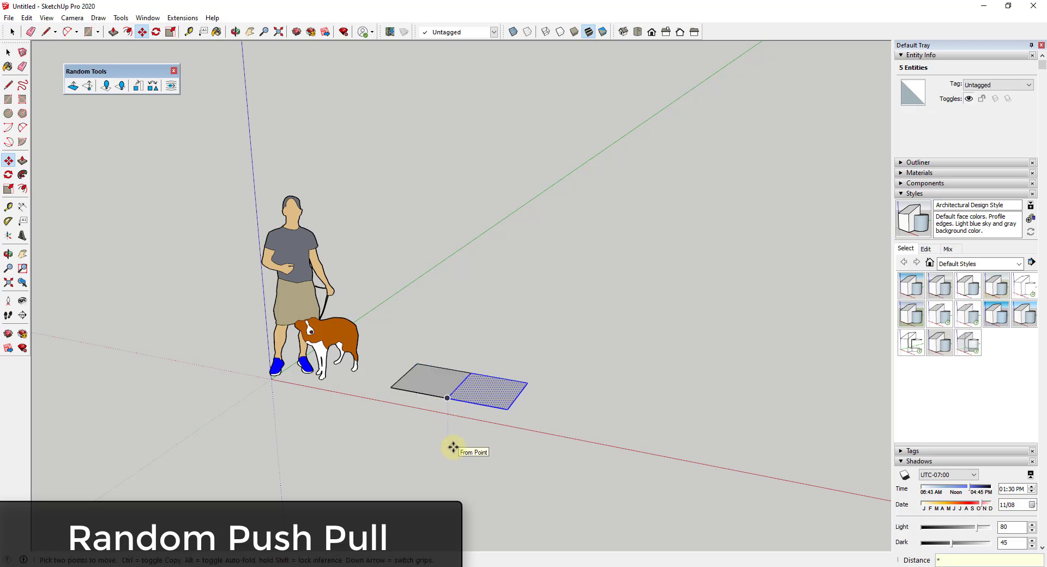
Step: Array the tile five more times to form a strip of six tiles
type("*5")
key("Return")
key("space")
Step: Copy the six-tile strip upward five times to complete the six-by-six grid
left_click_drag(374, 342, 858, 515)
key("m")
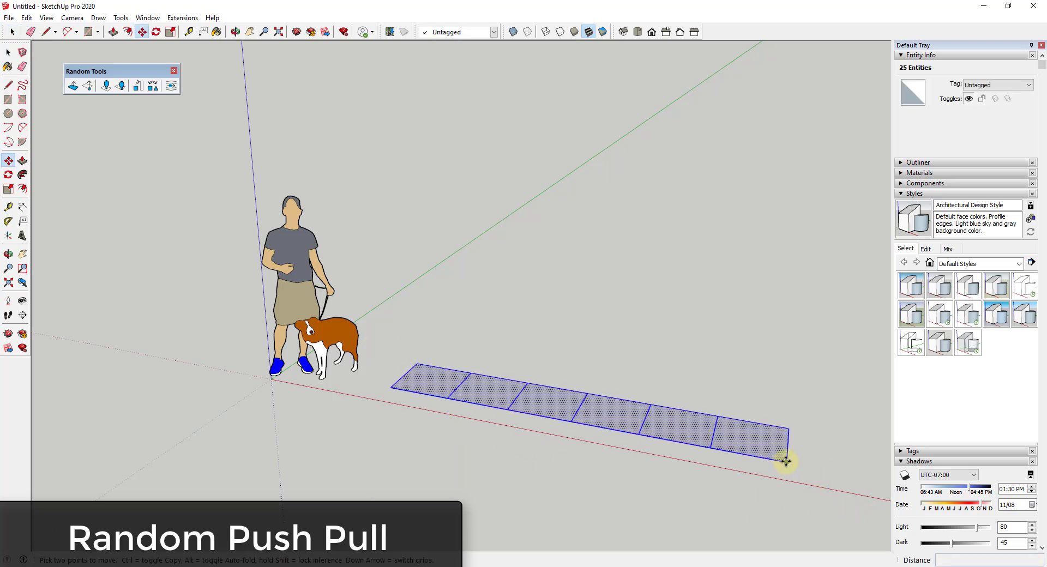
left_click(786, 461)
key("ctrl")
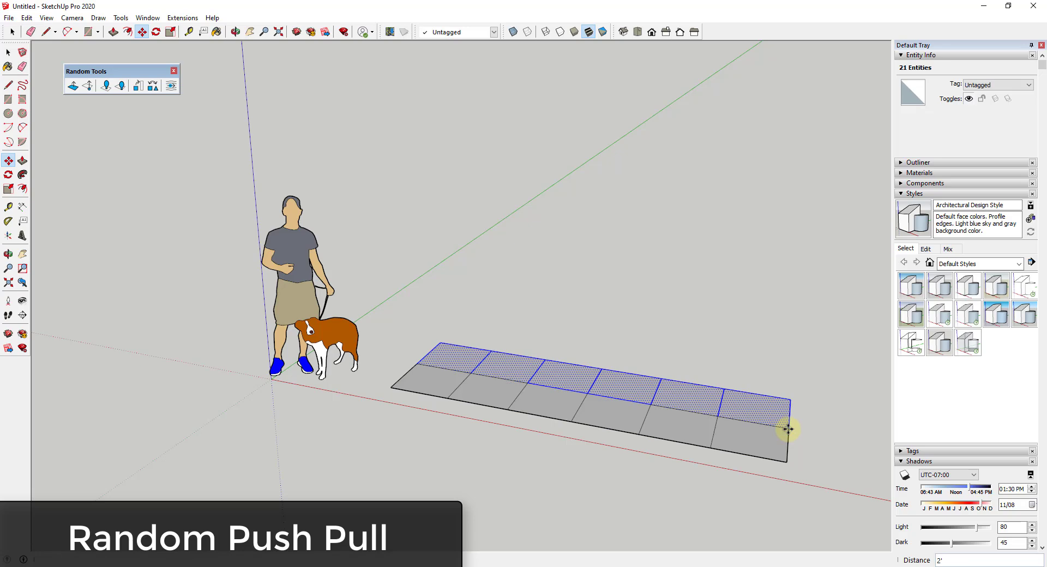
type("*5")
key("Return")
key("ctrl+t")
middle_click_drag(788, 428, 645, 439)
middle_click_drag(797, 468, 770, 532)
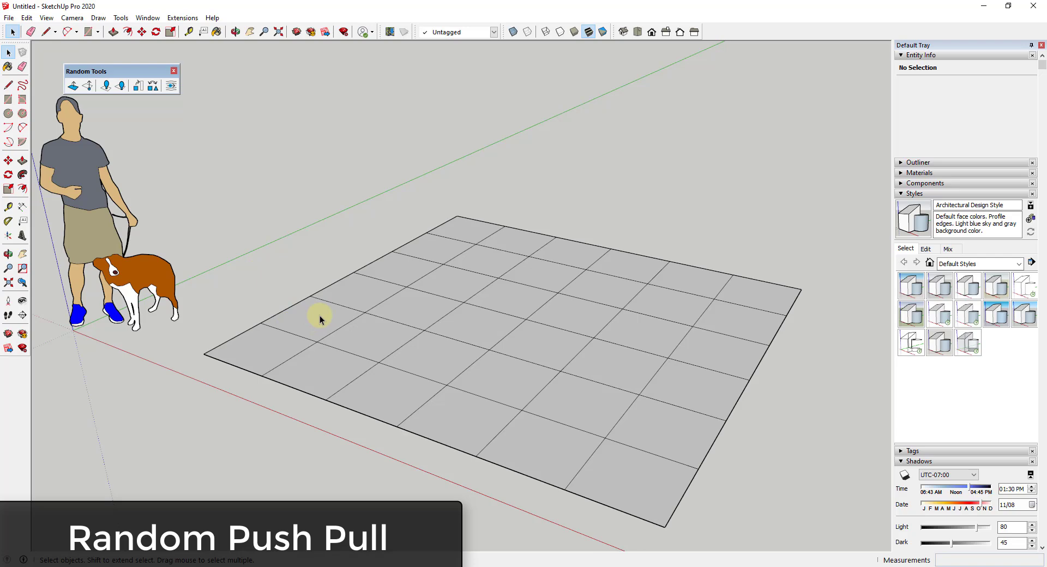
scroll(443, 152, "down", 2)
scroll(437, 221, "up", 1)
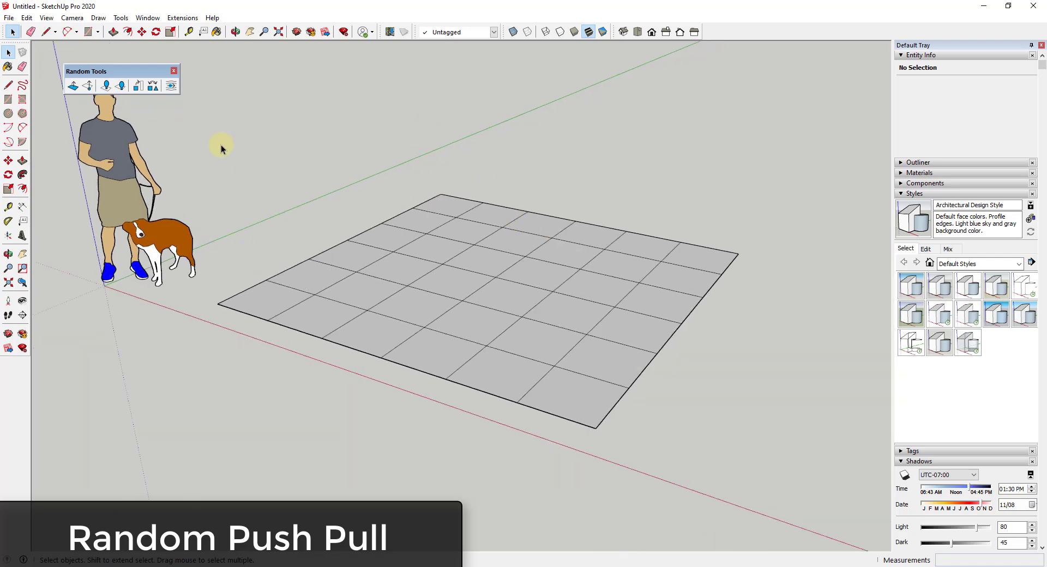
Step: Randomly push/pull all grid tiles between 0 and 1' with new faces created
left_click_drag(203, 129, 794, 494)
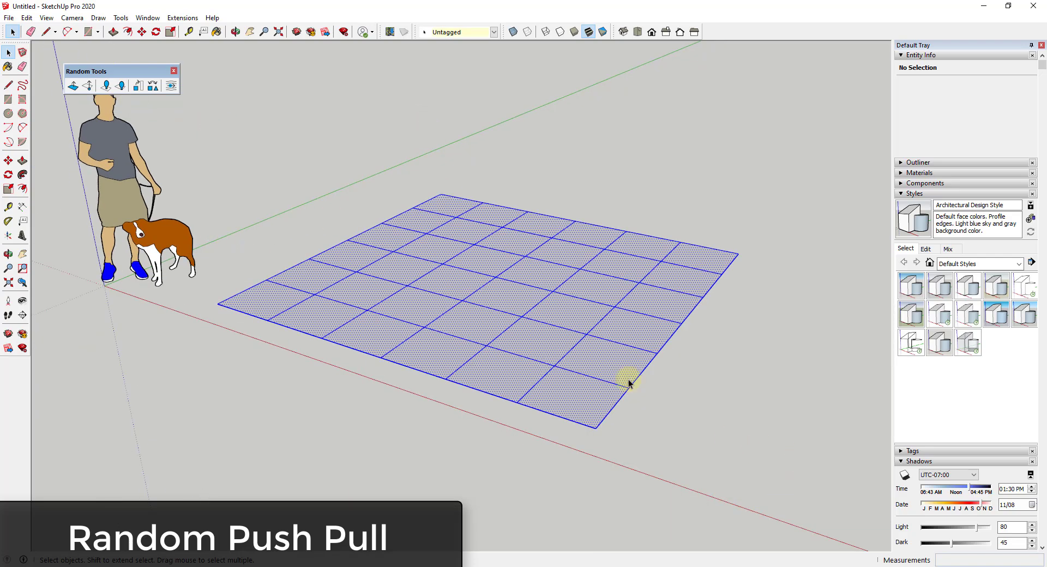
left_click(71, 87)
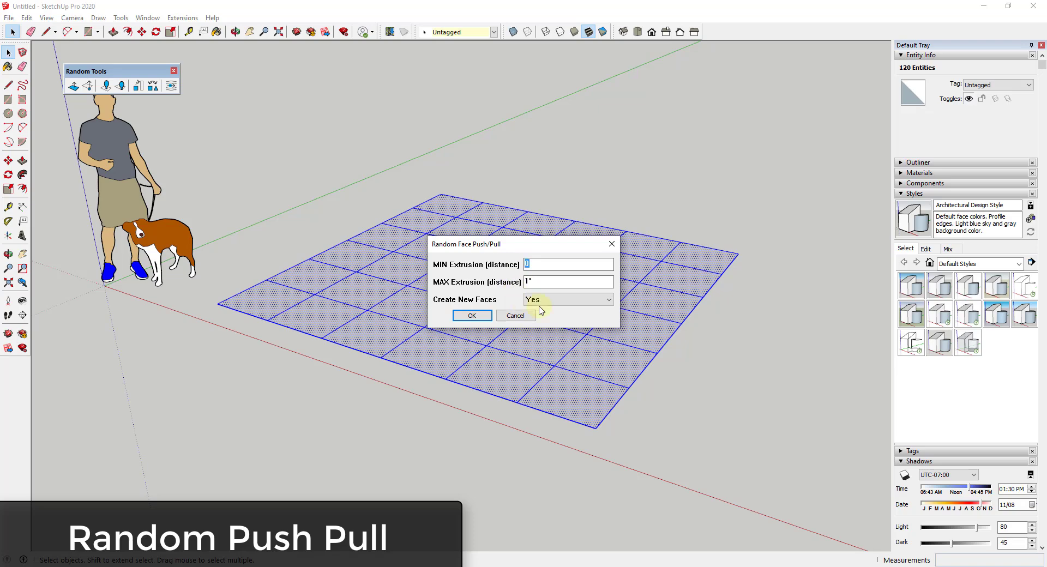
left_click(474, 316)
scroll(495, 306, "down", 3)
middle_click_drag(496, 305, 517, 334)
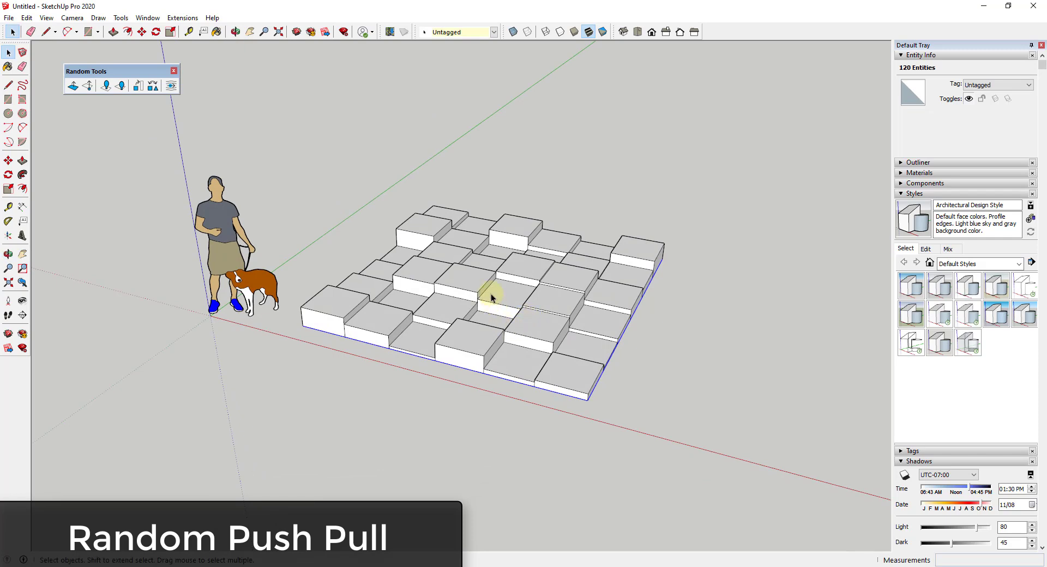
scroll(489, 296, "down", 5)
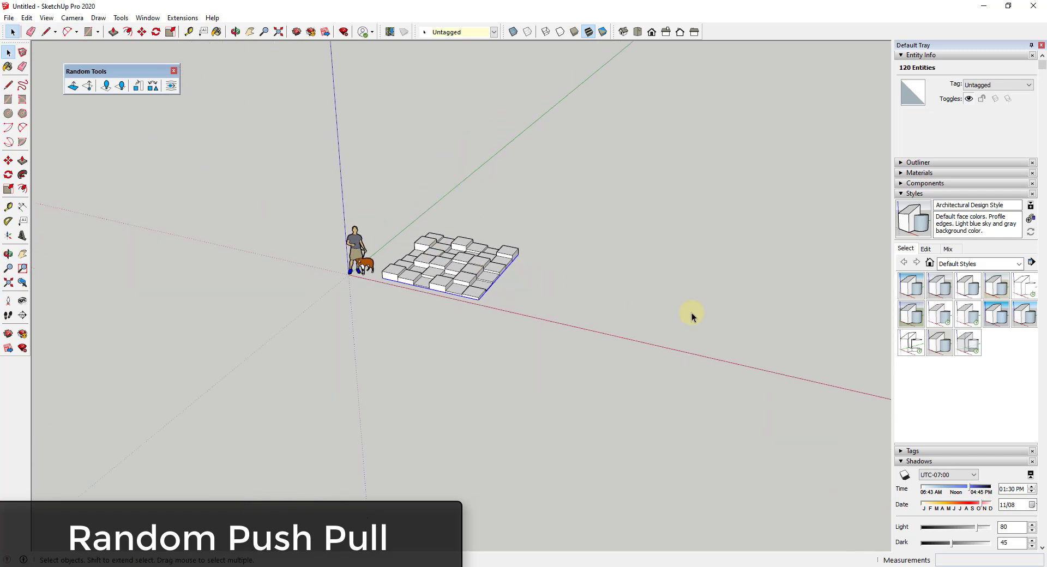
scroll(556, 246, "up", 4)
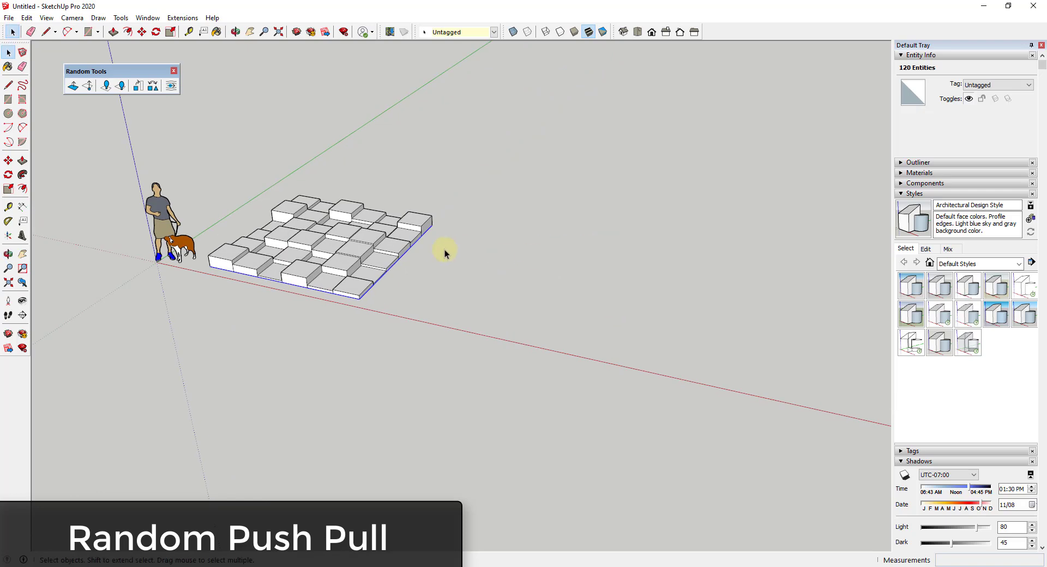
Step: Turn on the Sandbox toolbar and start a From Scratch terrain, cancelling the first attempt
right_click(714, 41)
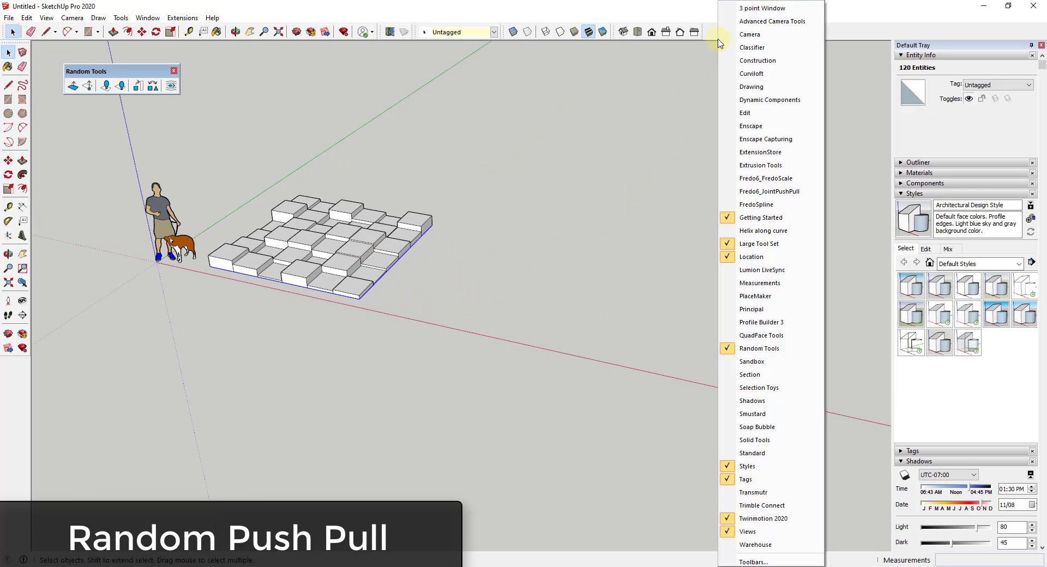
left_click(750, 362)
left_click(728, 87)
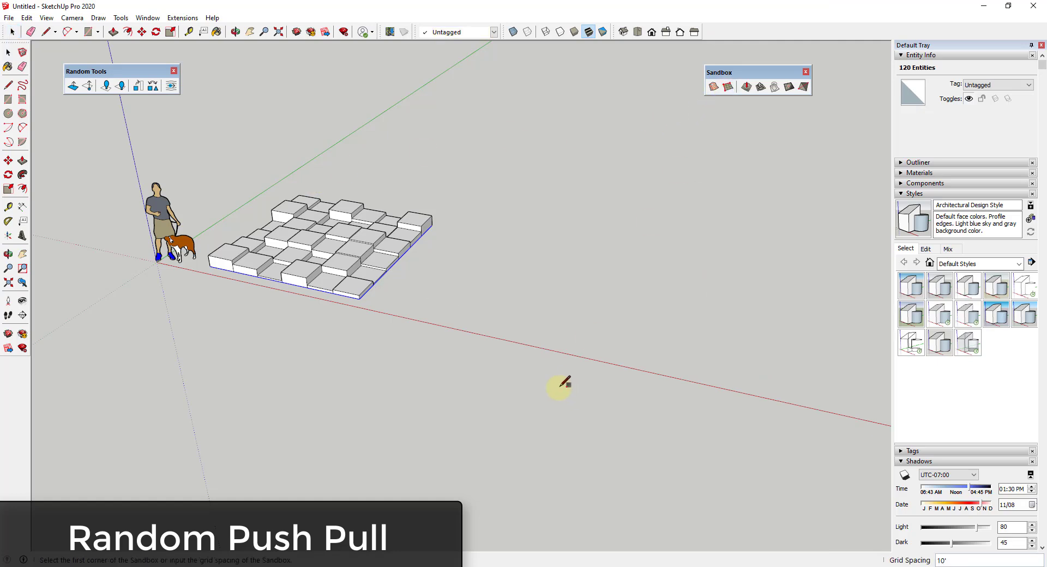
left_click(397, 307)
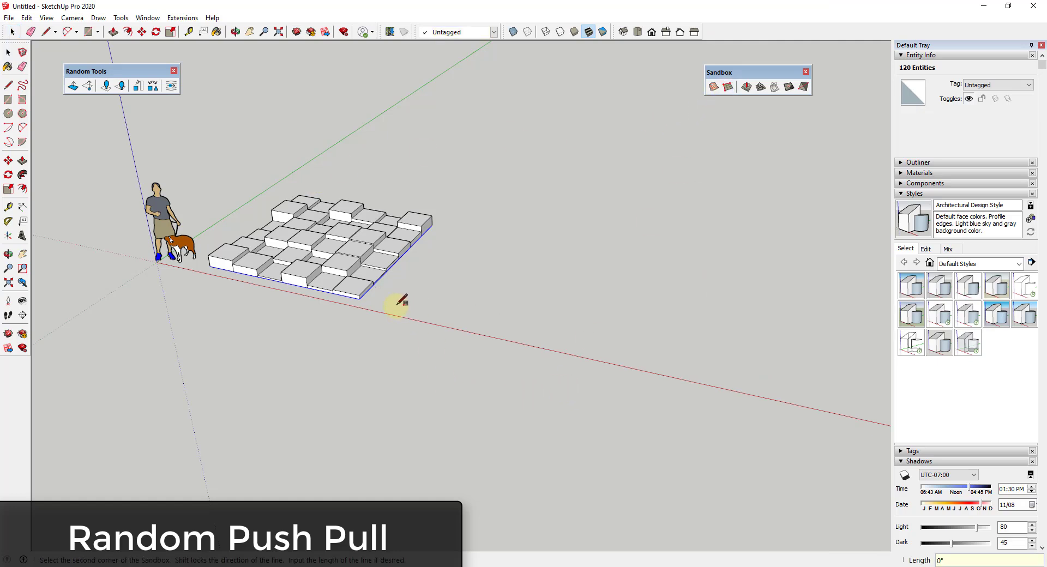
left_click(626, 355)
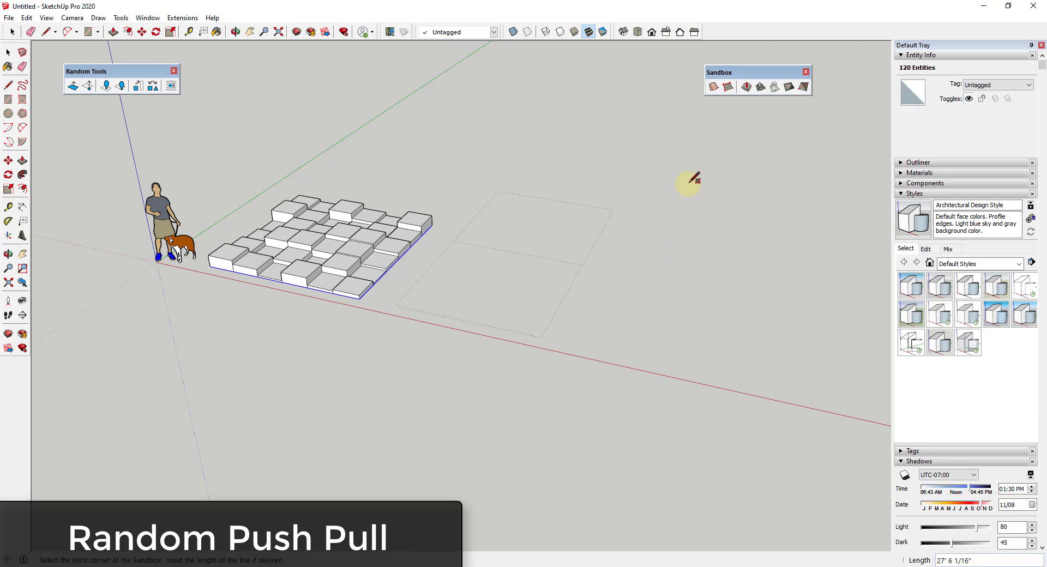
key("Escape")
Step: Draw a flat 2'-spaced Sandbox terrain grid beside the extruded tiles
left_click(728, 87)
left_click(384, 297)
left_click(624, 271)
scroll(546, 264, "up", 3)
scroll(524, 267, "up", 3)
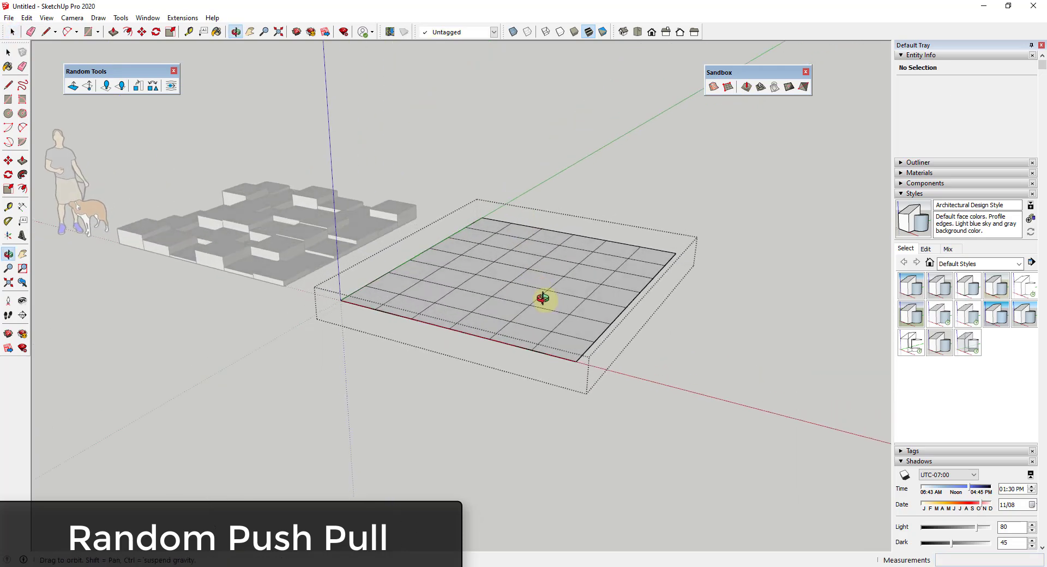
Step: Select the whole terrain, apply Random Push Pull, then undo it
triple_click(539, 306)
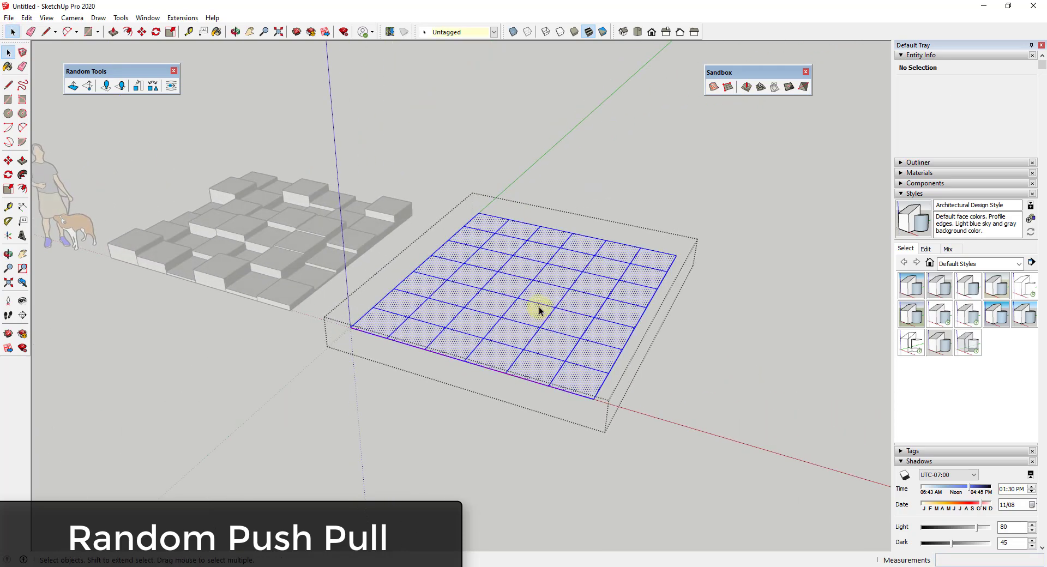
left_click(73, 86)
left_click(469, 317)
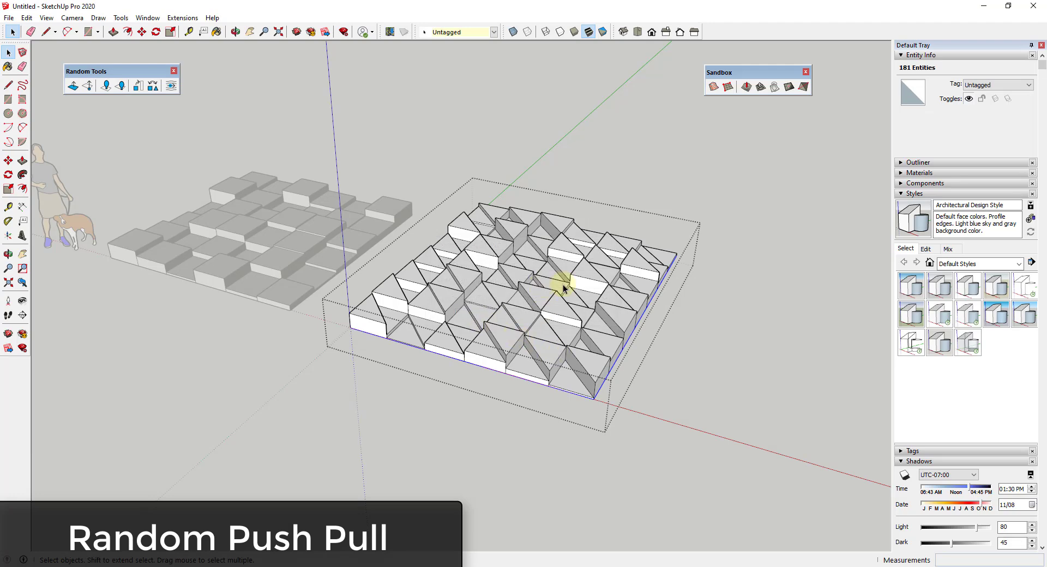
scroll(568, 321, "up", 3)
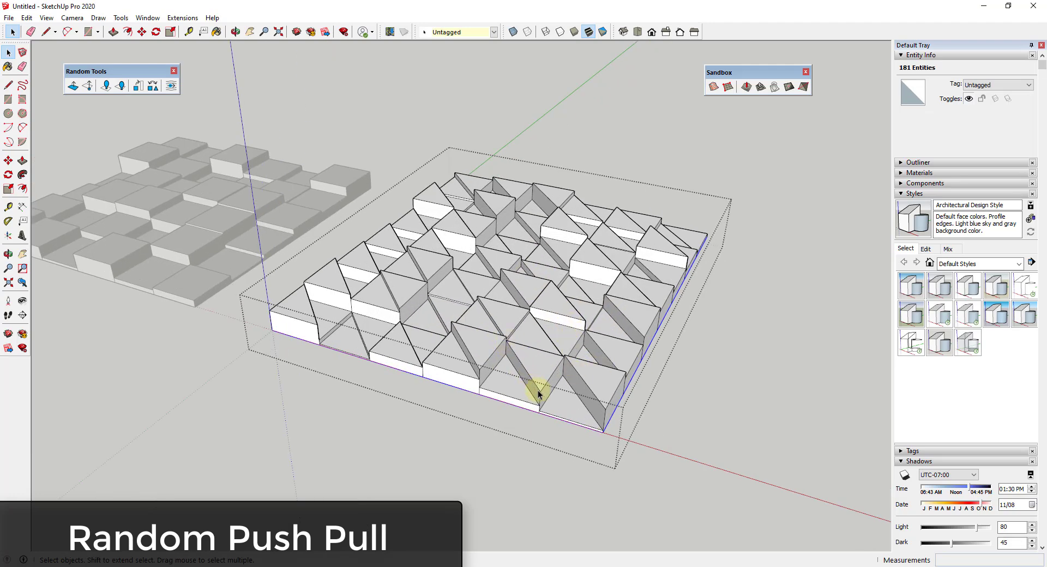
middle_click_drag(603, 350, 534, 261)
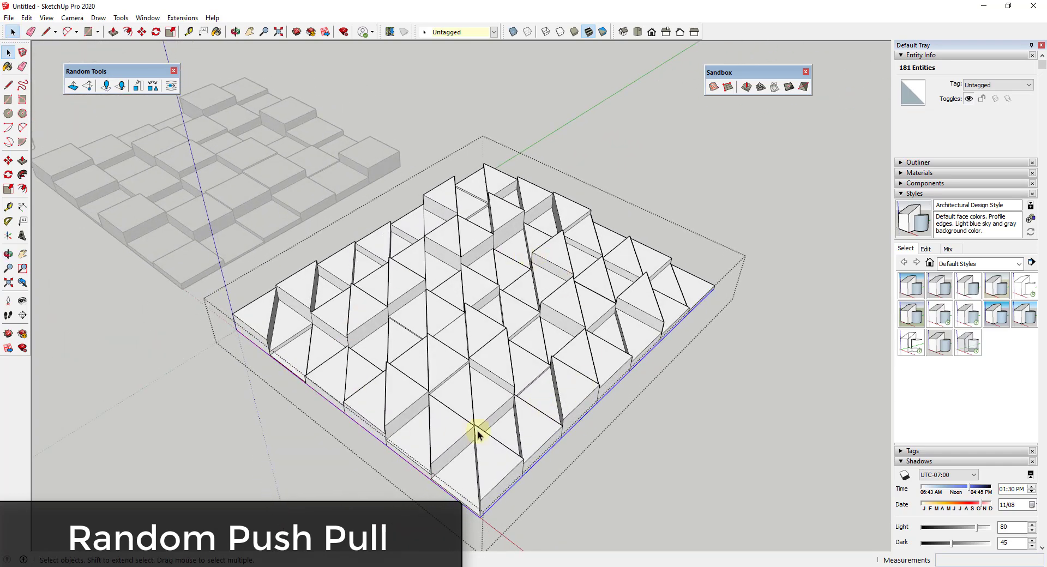
key("ctrl+z")
key("ctrl+z")
key("ctrl+z")
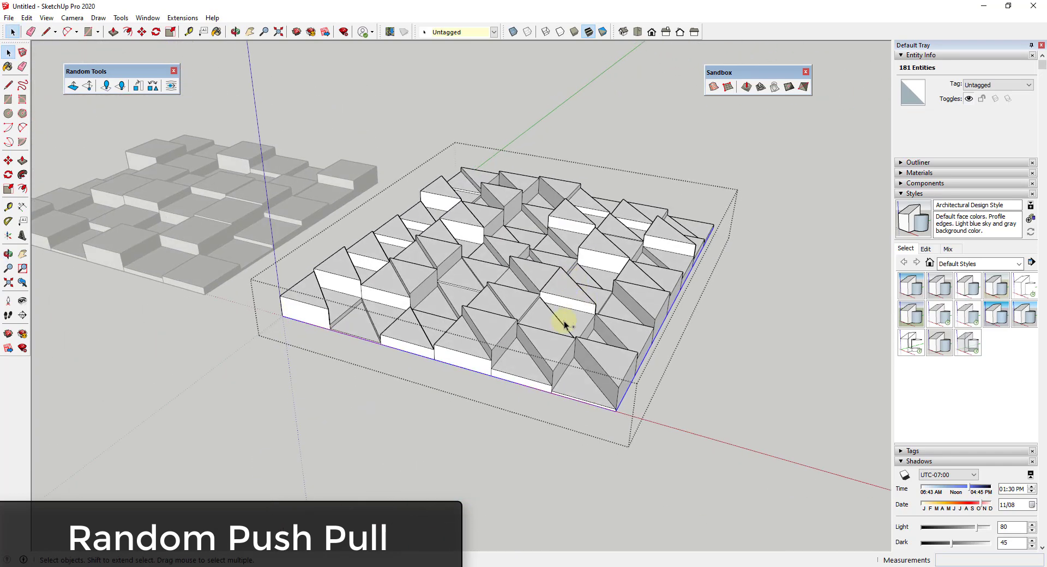
Step: Turn on View > Show Hidden Geometry to reveal the terrain's diagonal edges
left_click(46, 18)
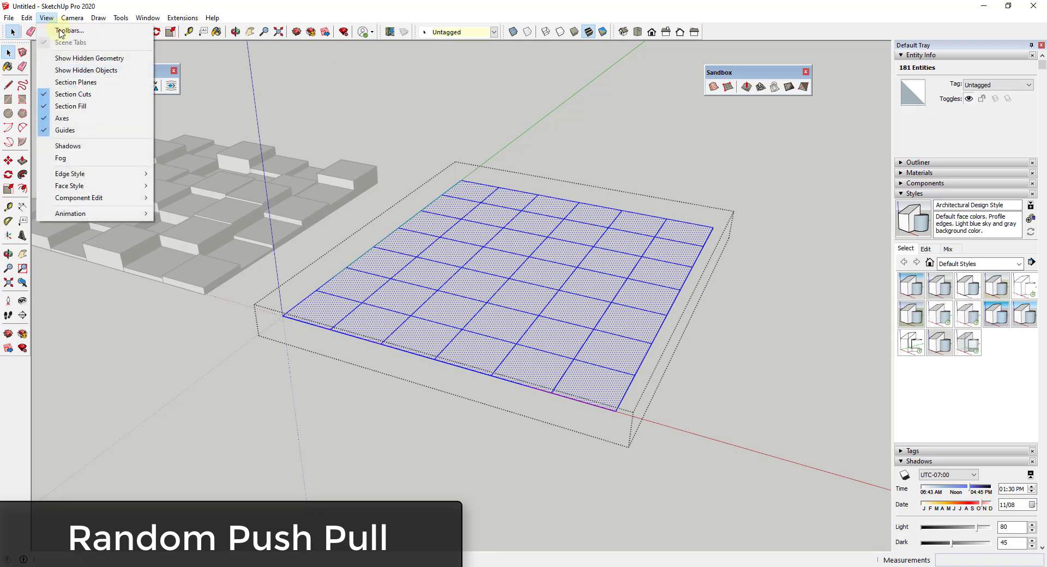
left_click(74, 58)
scroll(533, 322, "up", 2)
scroll(392, 253, "up", 1)
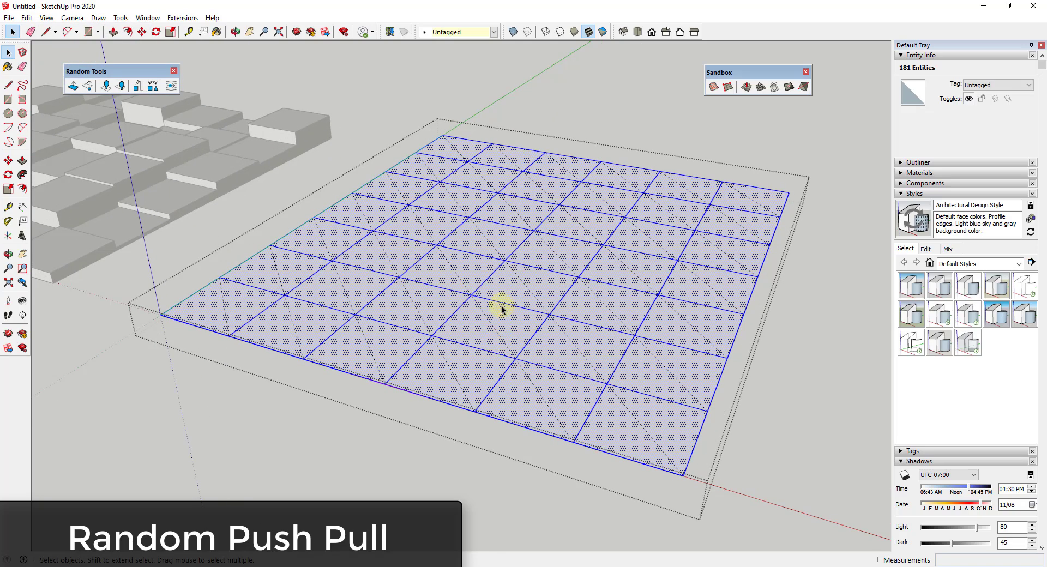
scroll(496, 302, "down", 6)
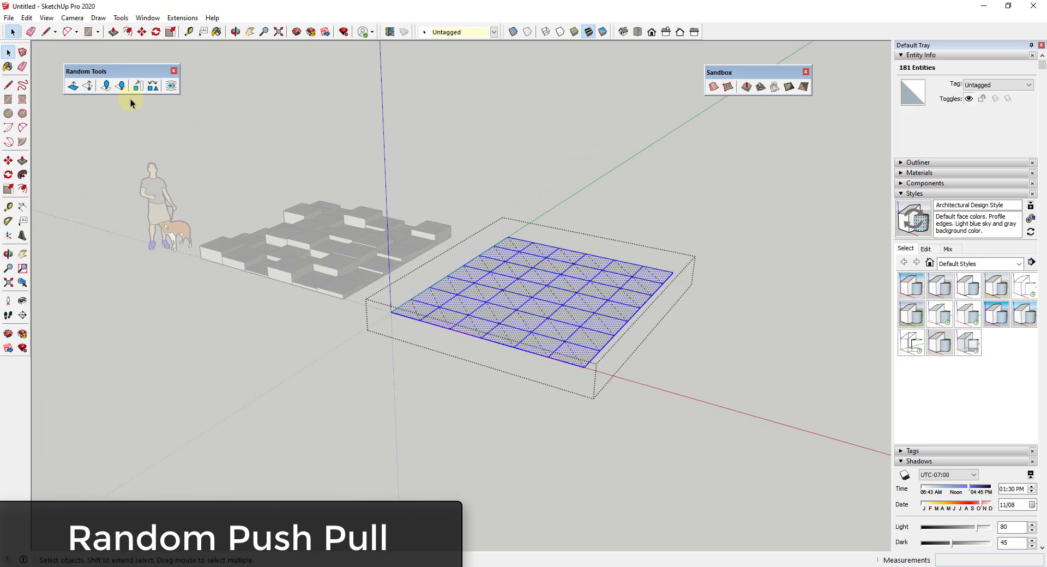
Step: Randomly push/pull the terrain's triangular faces into a jagged surface
left_click(72, 86)
left_click(462, 321)
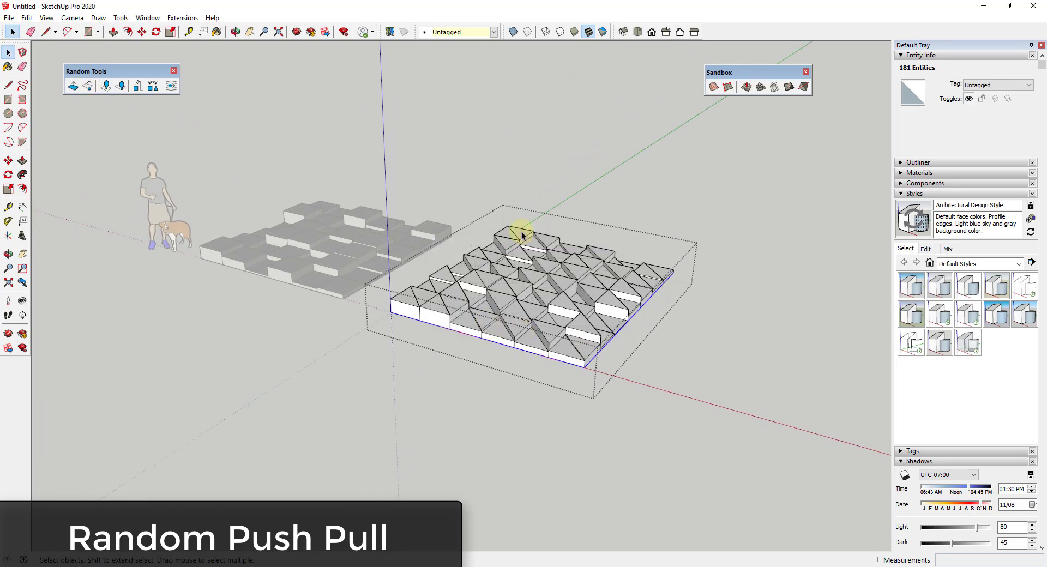
scroll(744, 358, "down", 5)
scroll(655, 302, "up", 3)
key("c")
left_click(527, 308)
left_click(578, 313)
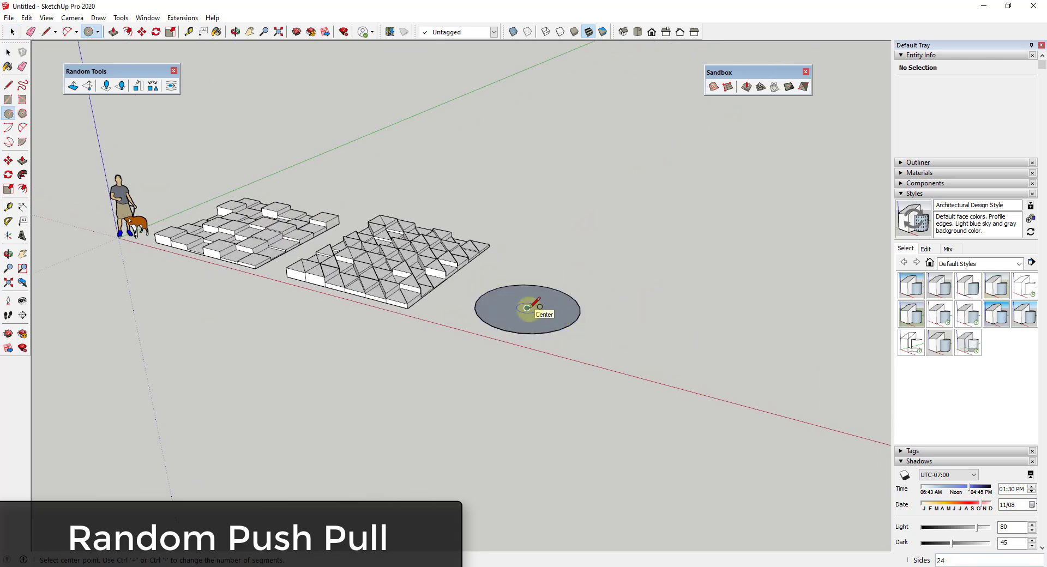
key("space")
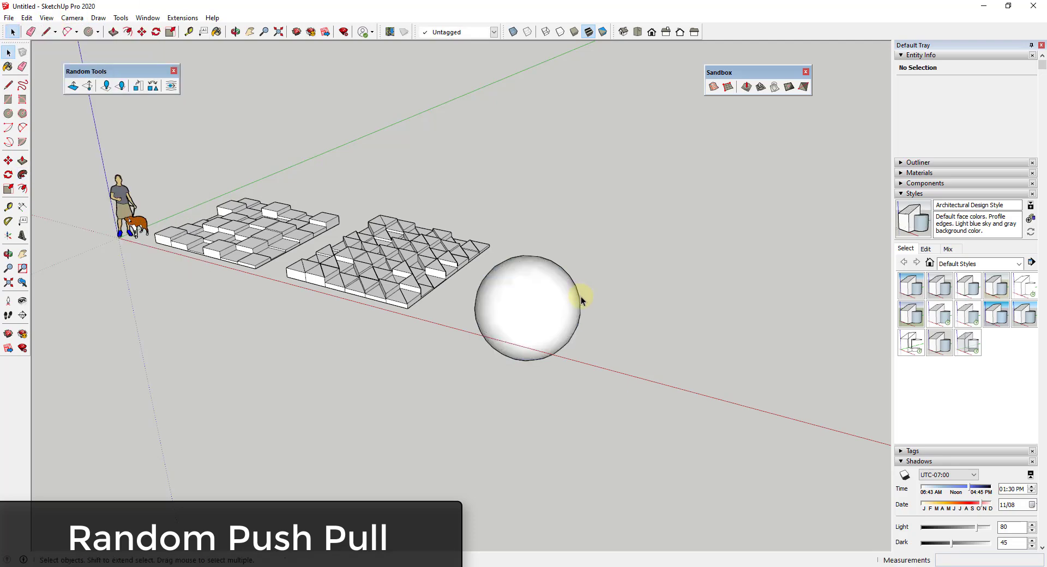
scroll(581, 298, "up", 2)
left_click(524, 325)
left_click(73, 86)
left_click(468, 315)
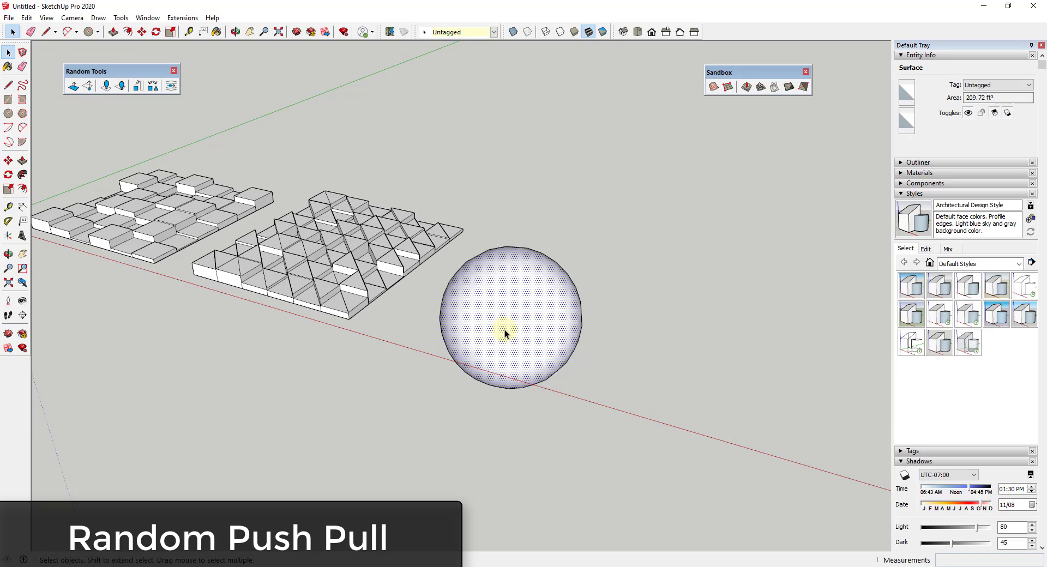
middle_click_drag(502, 292, 528, 319)
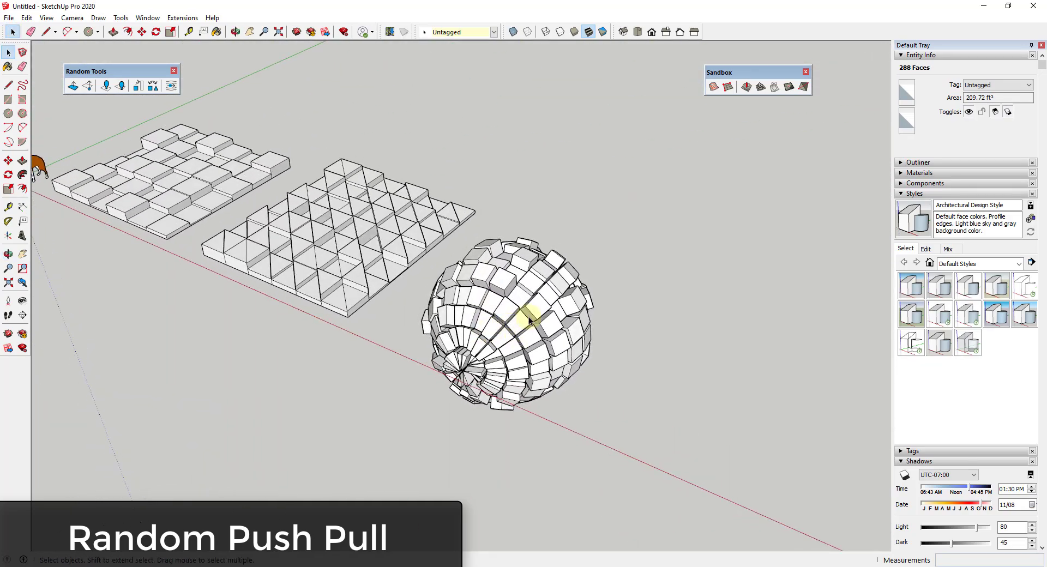
scroll(567, 328, "up", 3)
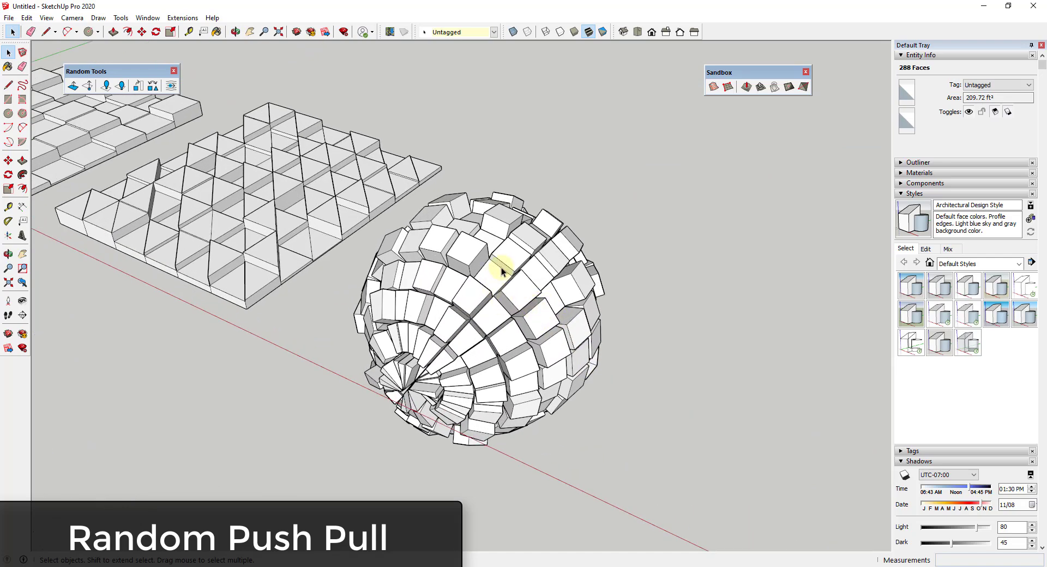
scroll(485, 279, "down", 5)
middle_click_drag(491, 286, 433, 294)
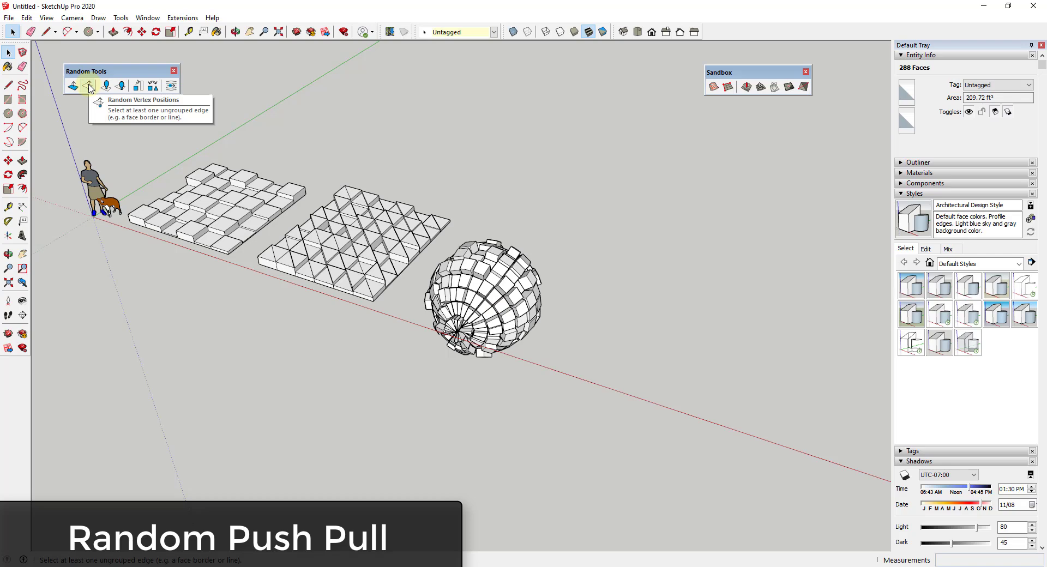
Step: Draw a flat 2'-spaced Sandbox grid beyond the pushed-out sphere
scroll(589, 276, "down", 5)
left_click(728, 86)
left_click(544, 330)
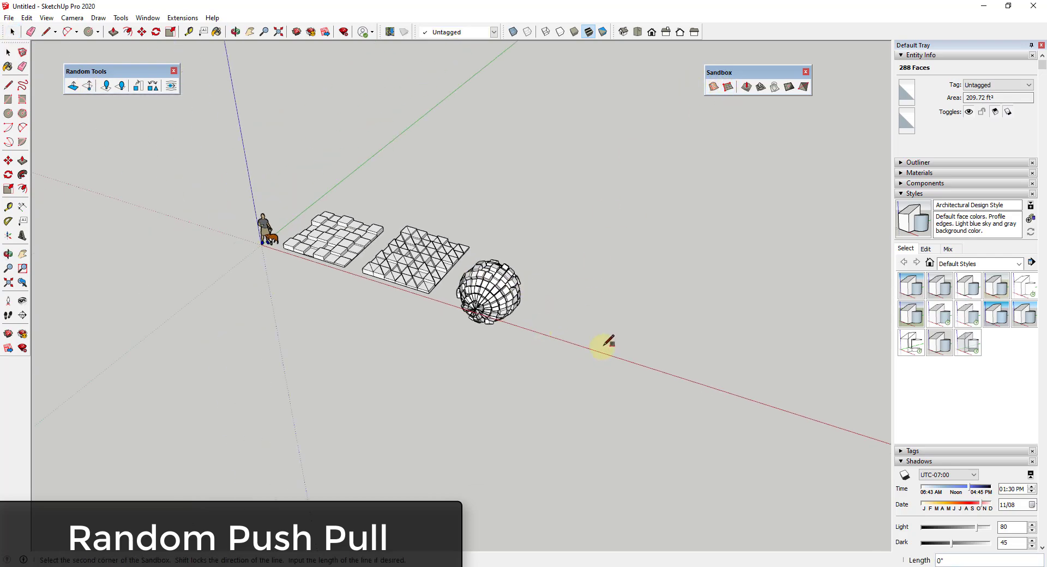
left_click(764, 394)
left_click(797, 267)
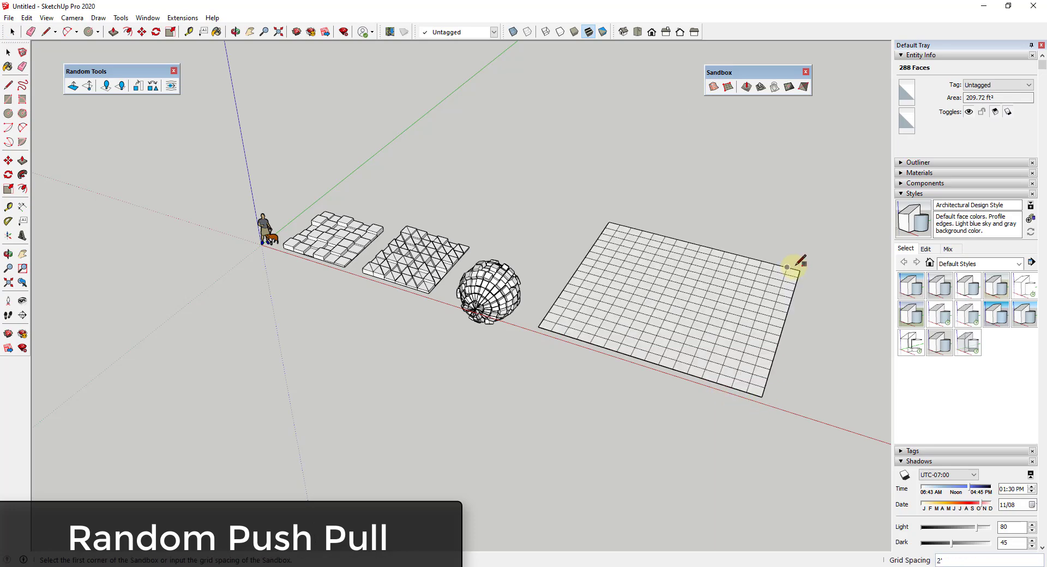
Step: Open the grid group for editing and select all its edges and faces
scroll(678, 332, "down", 1)
double_click(773, 343)
scroll(855, 364, "up", 5)
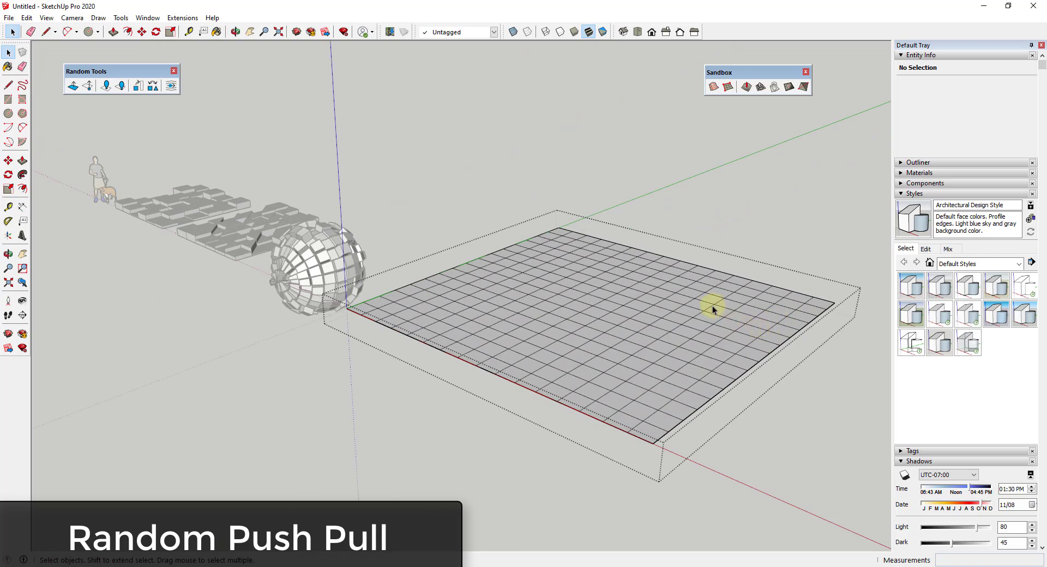
middle_click_drag(678, 342, 701, 352)
triple_click(616, 323)
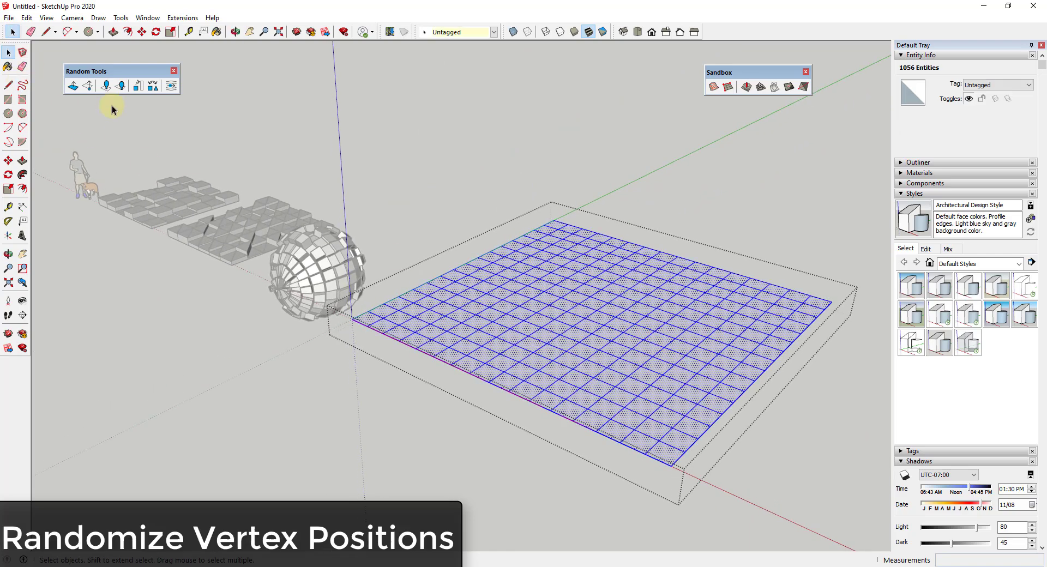
Step: Randomize the grid's vertices by up to 1' in red, green and blue, then deselect
left_click(88, 87)
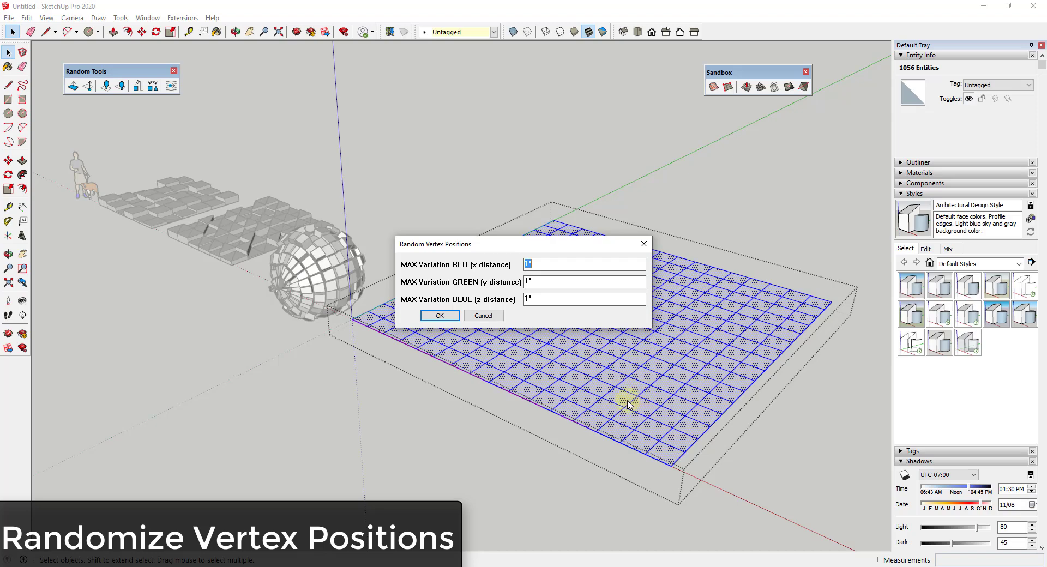
left_click(439, 316)
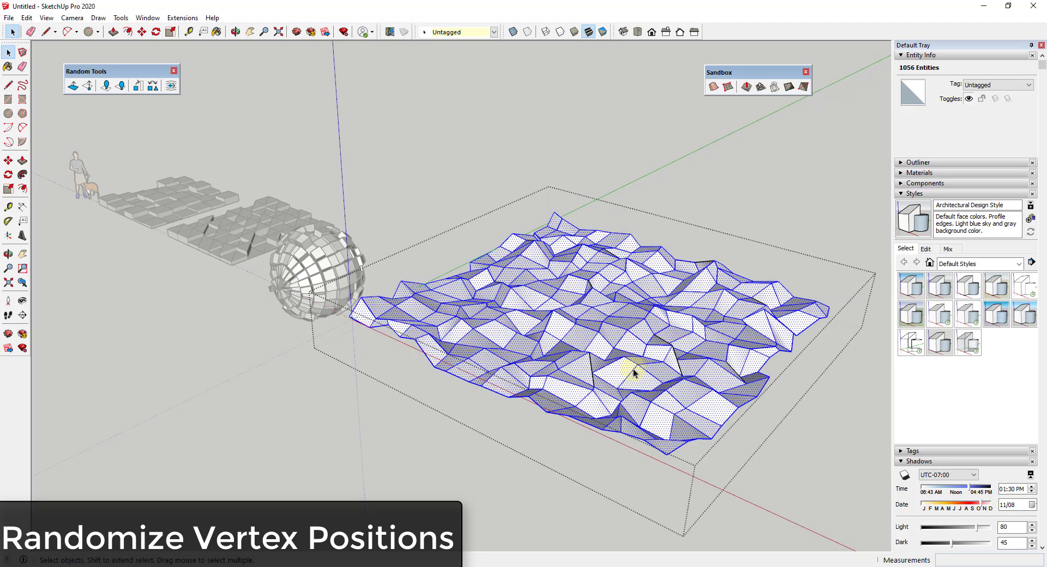
middle_click_drag(662, 327, 712, 321)
scroll(712, 320, "down", 6)
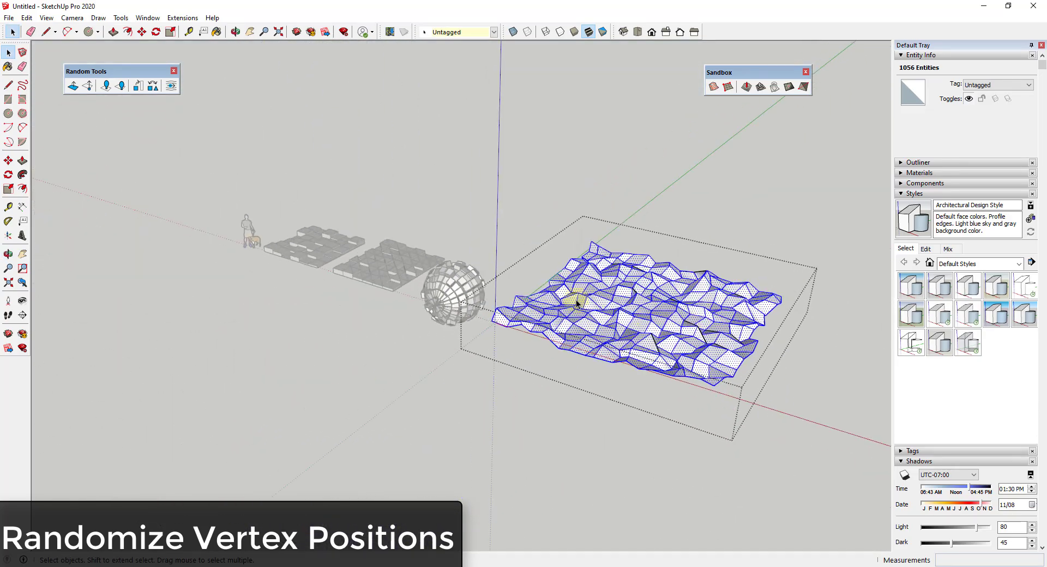
scroll(547, 325, "up", 5)
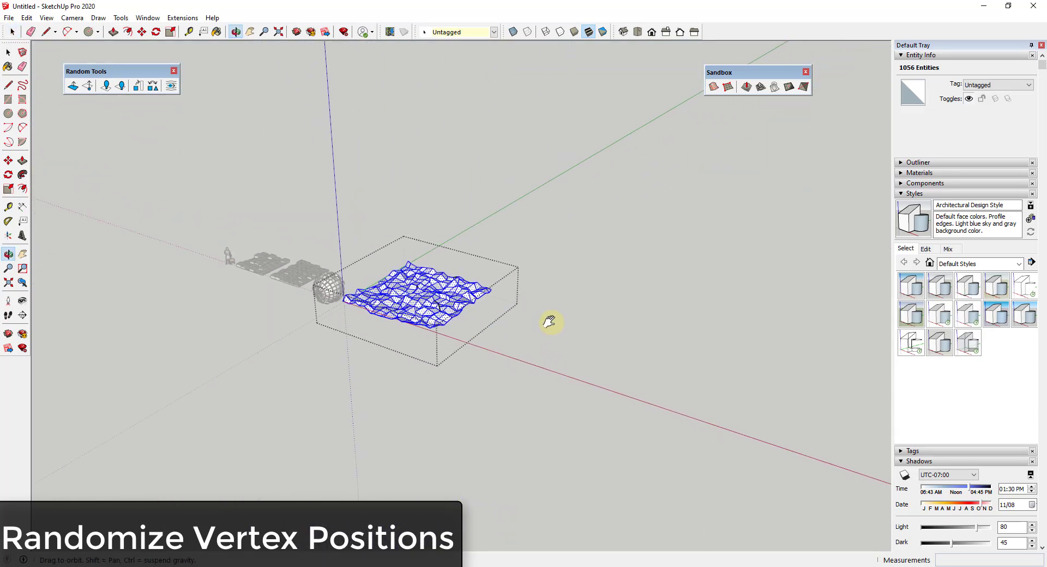
left_click(588, 352)
scroll(593, 359, "up", 1)
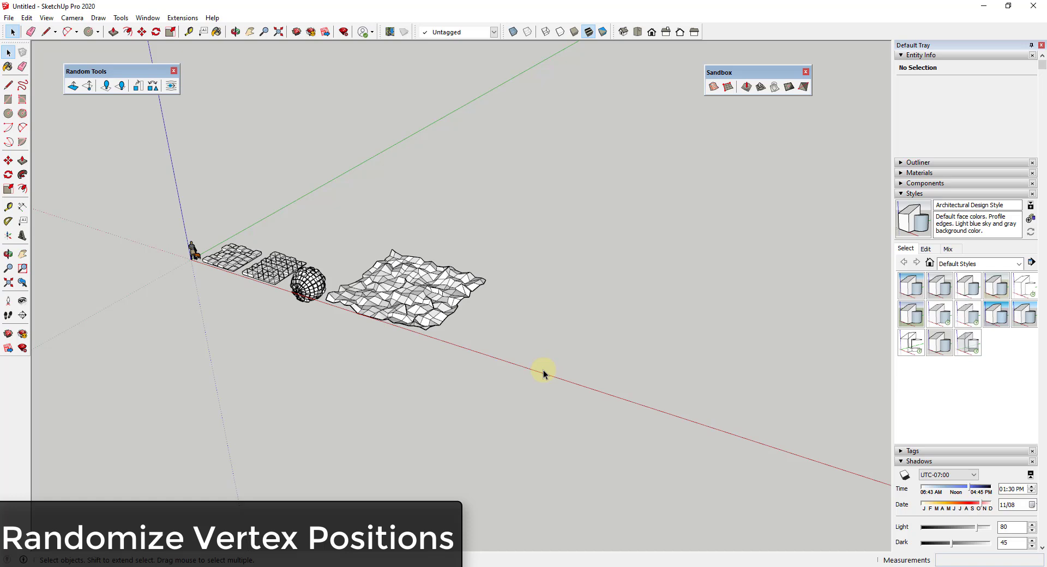
scroll(542, 325, "down", 1)
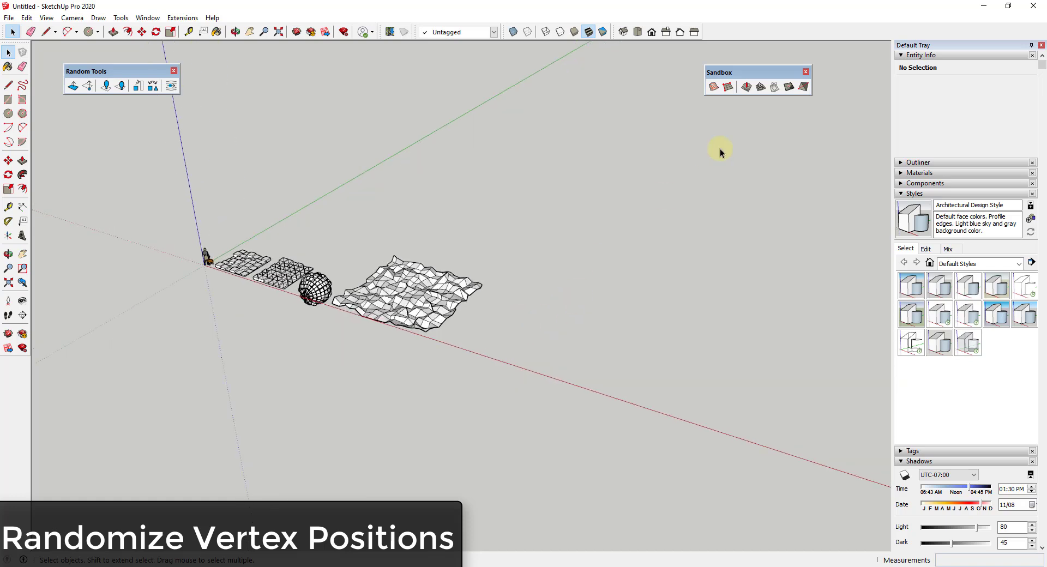
Step: Draw another Sandbox grid from scratch beside the crumpled terrain
left_click(729, 87)
left_click(459, 344)
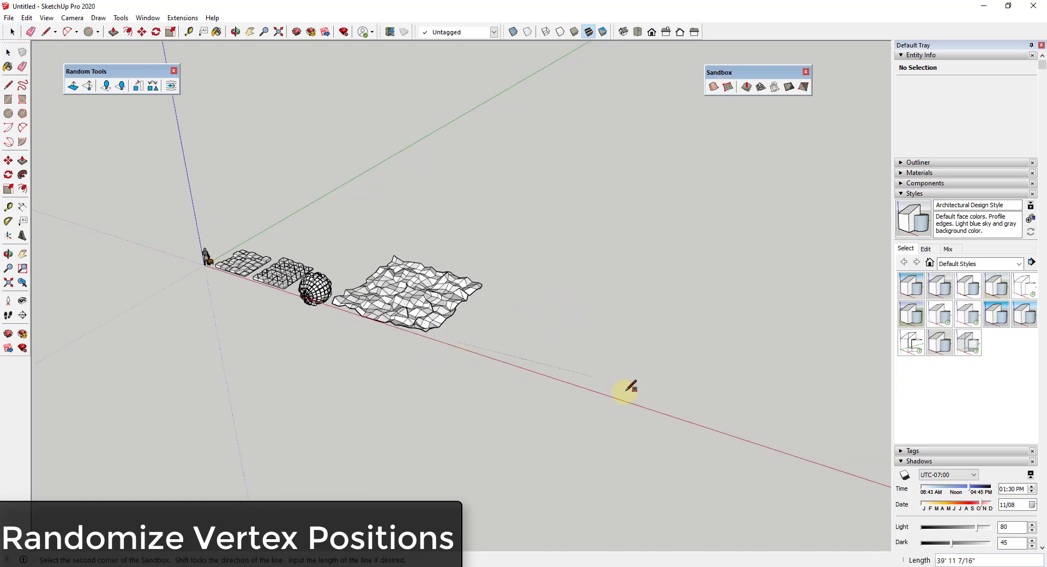
left_click(732, 424)
left_click(729, 349)
scroll(731, 327, "up", 5)
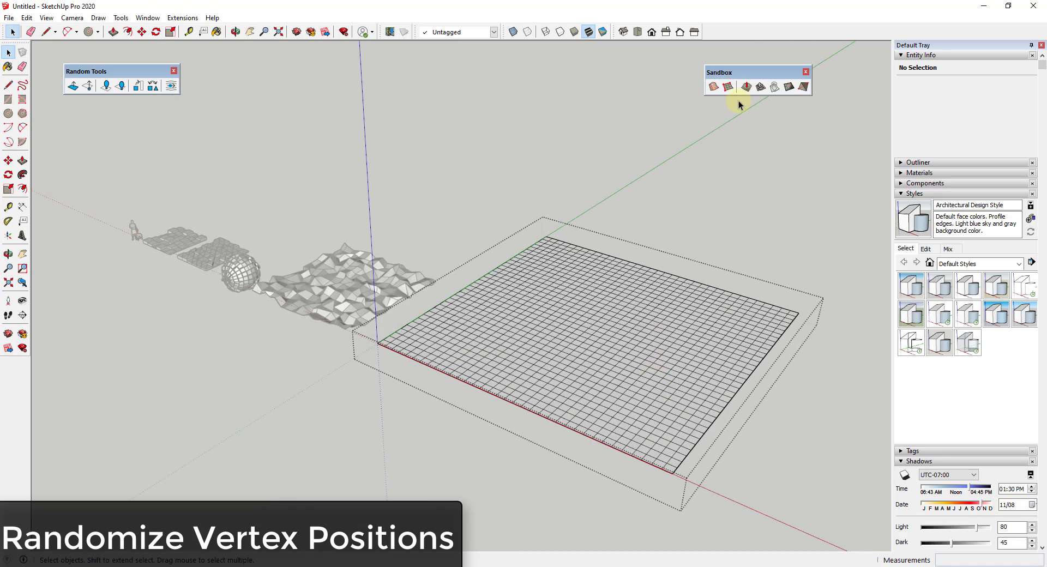
Step: Sculpt the new grid with Smoove into a large hill and several dips
left_click(746, 86)
left_click(556, 263)
left_click(563, 226)
left_click(739, 316)
left_click(720, 349)
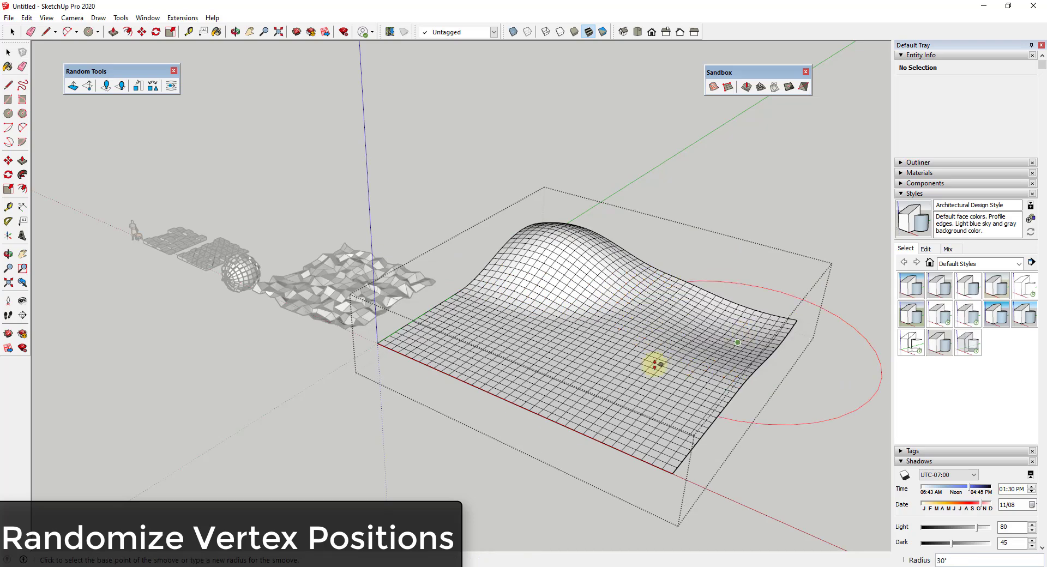
left_click(463, 342)
left_click(467, 360)
left_click(655, 422)
left_click(695, 404)
middle_click_drag(694, 404, 673, 311)
key("space")
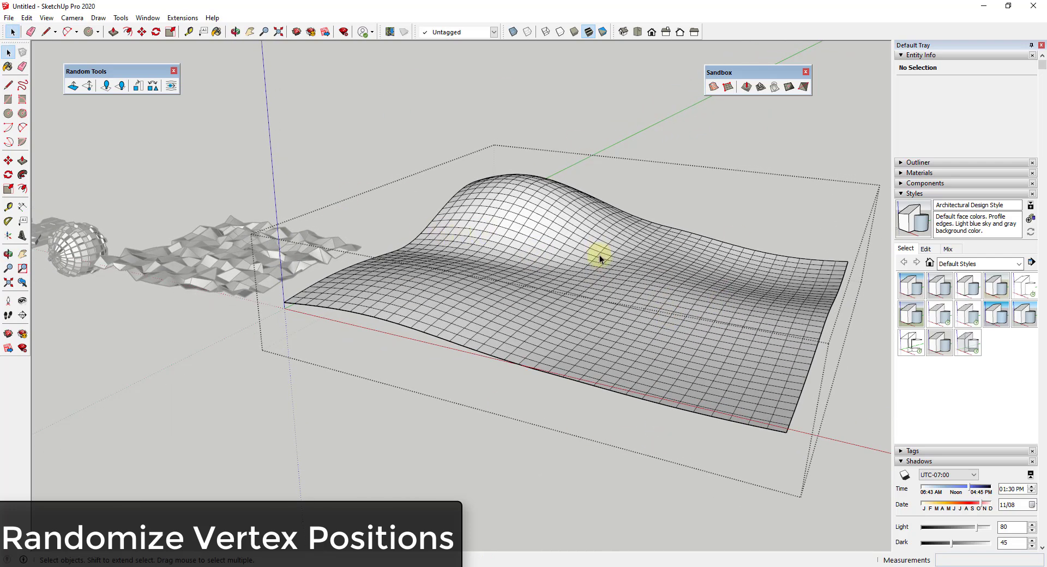
middle_click_drag(835, 333, 687, 322)
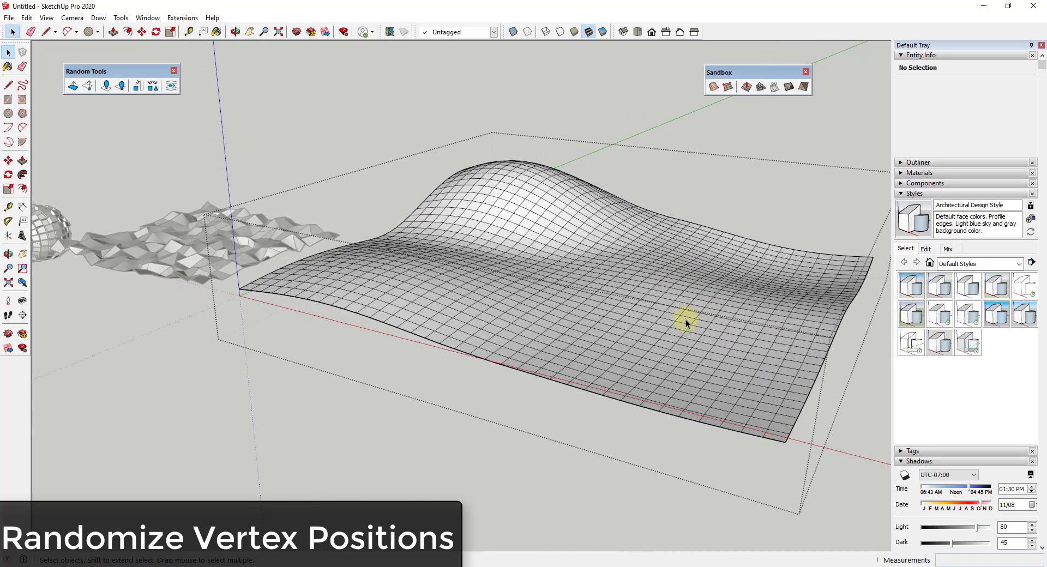
Step: Randomize the hill mesh vertices vertically by up to 3", with red and green at 0
triple_click(686, 322)
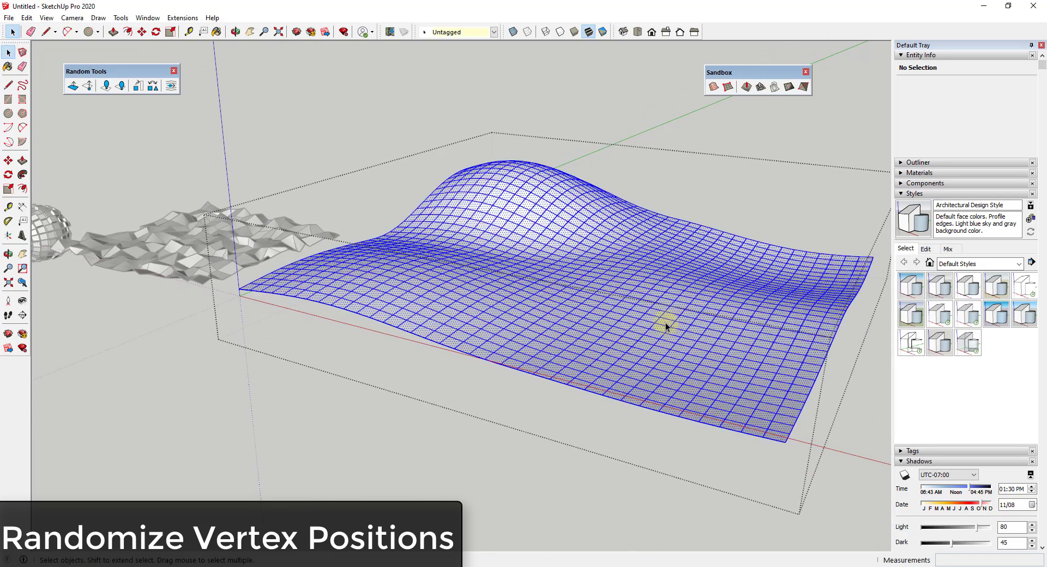
left_click(88, 86)
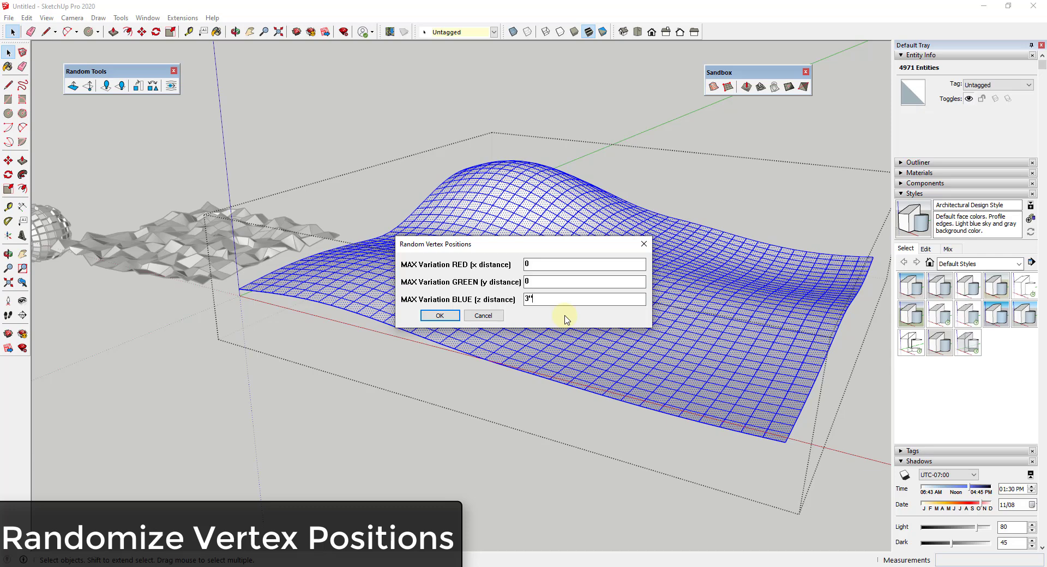
left_click(439, 315)
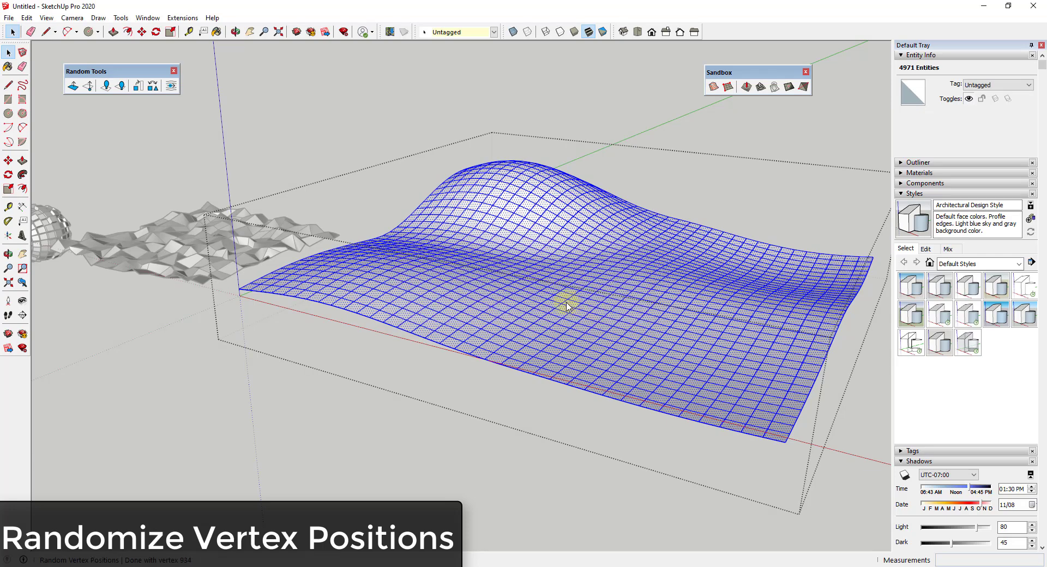
middle_click_drag(736, 299, 672, 277)
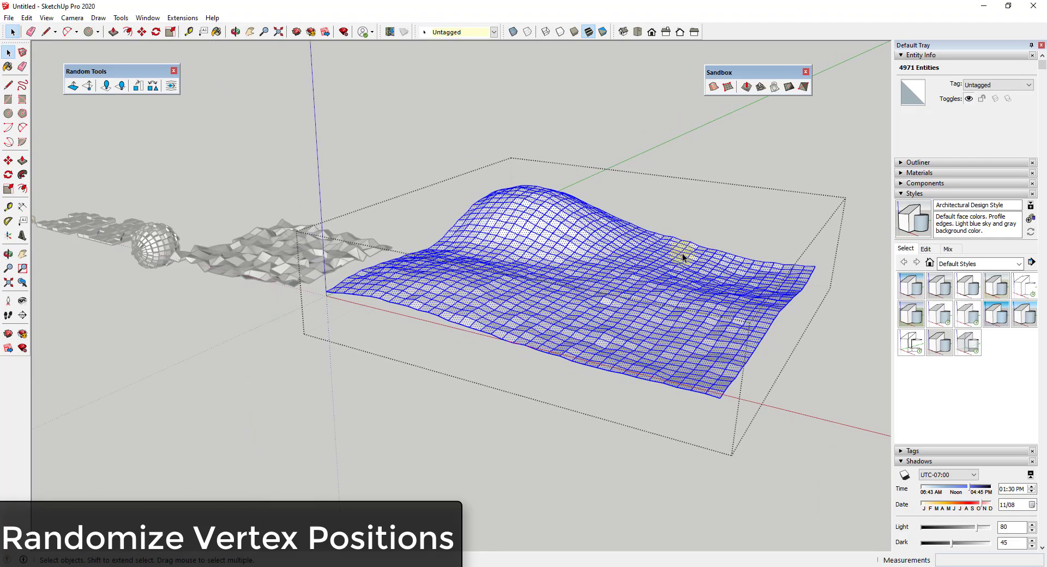
left_click(708, 207)
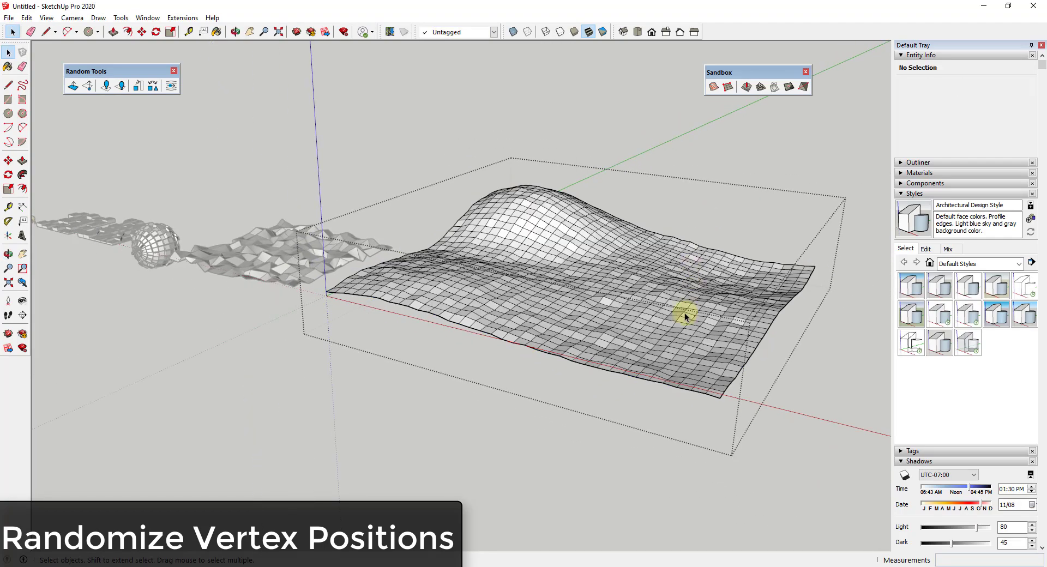
middle_click_drag(746, 327, 587, 281)
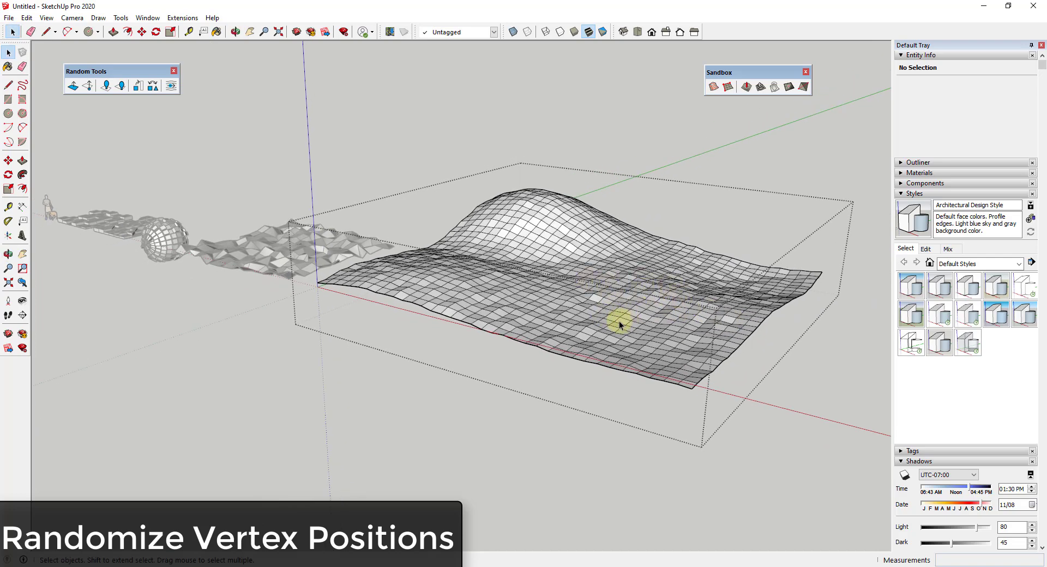
middle_click_drag(533, 262, 554, 266)
scroll(592, 296, "down", 5)
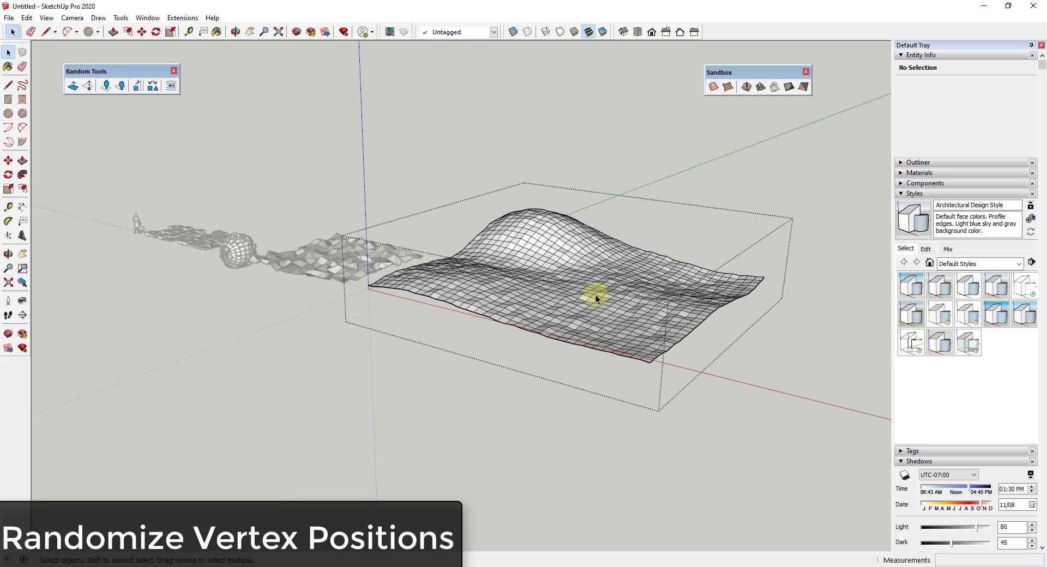
middle_click_drag(743, 316, 584, 322)
Step: Exit the terrain group and window-select a band of terrain faces
left_click(584, 323)
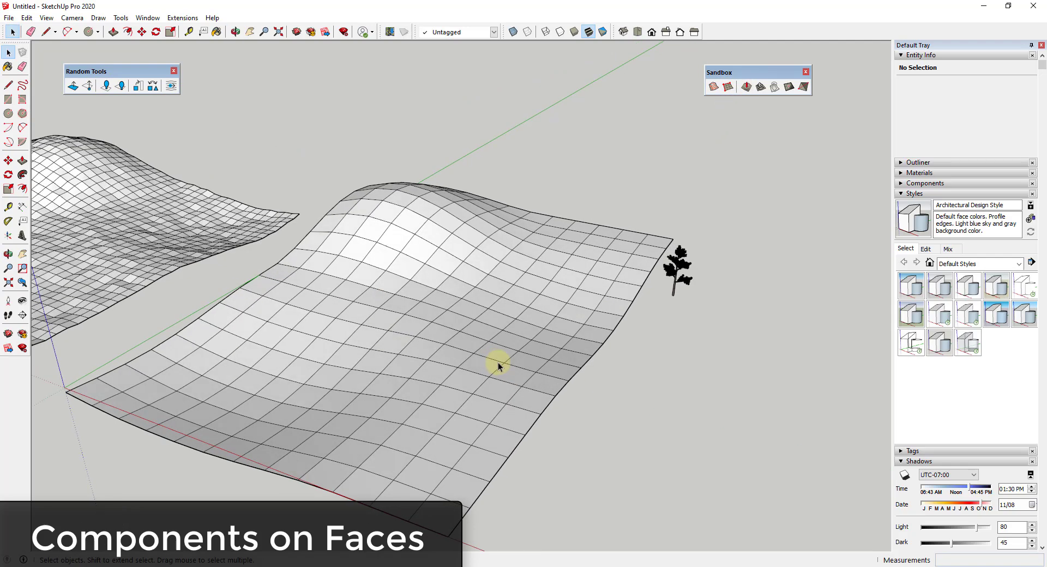
scroll(507, 351, "down", 3)
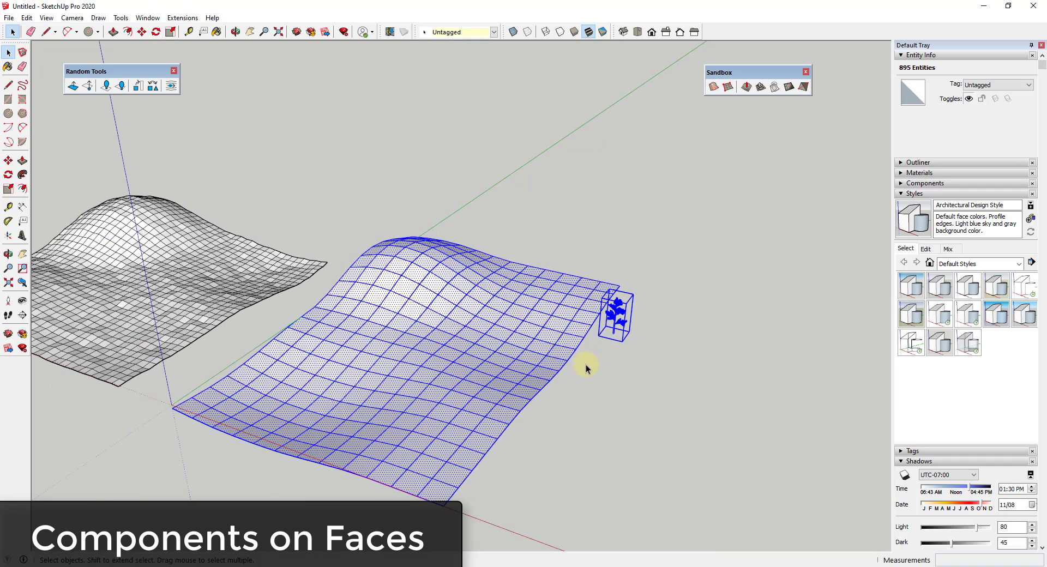
middle_click_drag(611, 391, 591, 386)
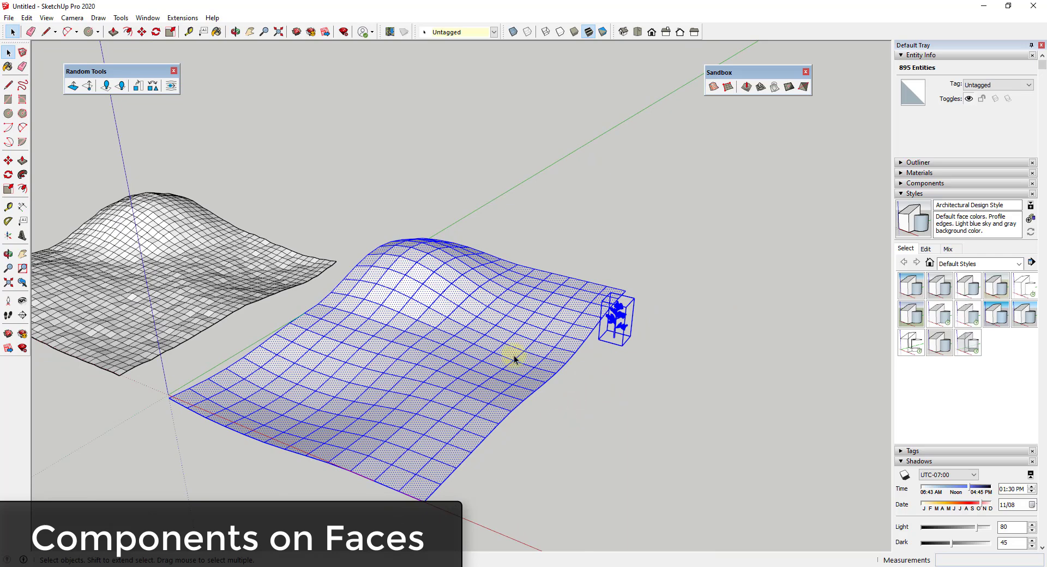
left_click_drag(379, 180, 515, 548)
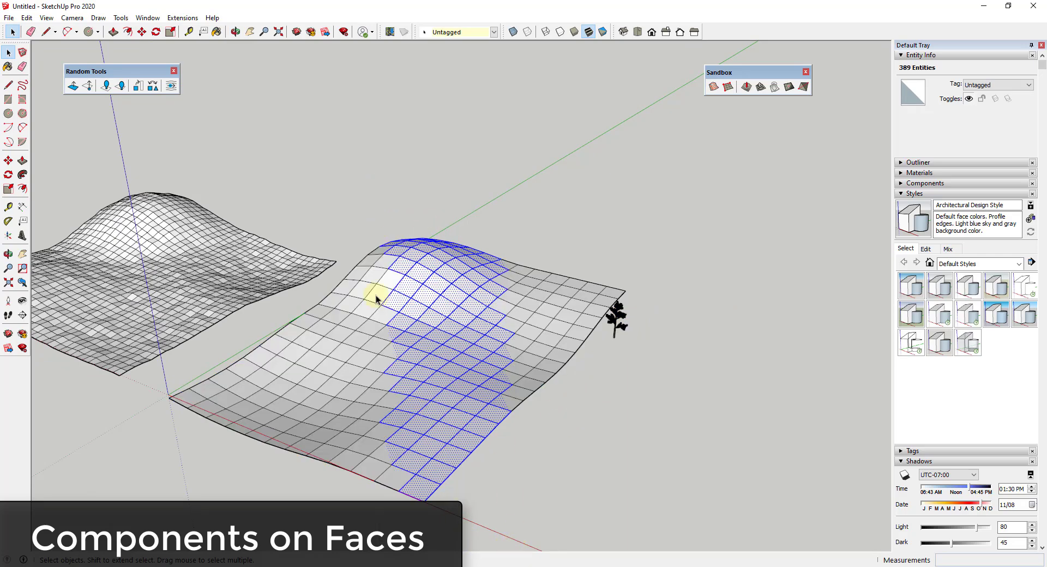
scroll(513, 329, "up", 1)
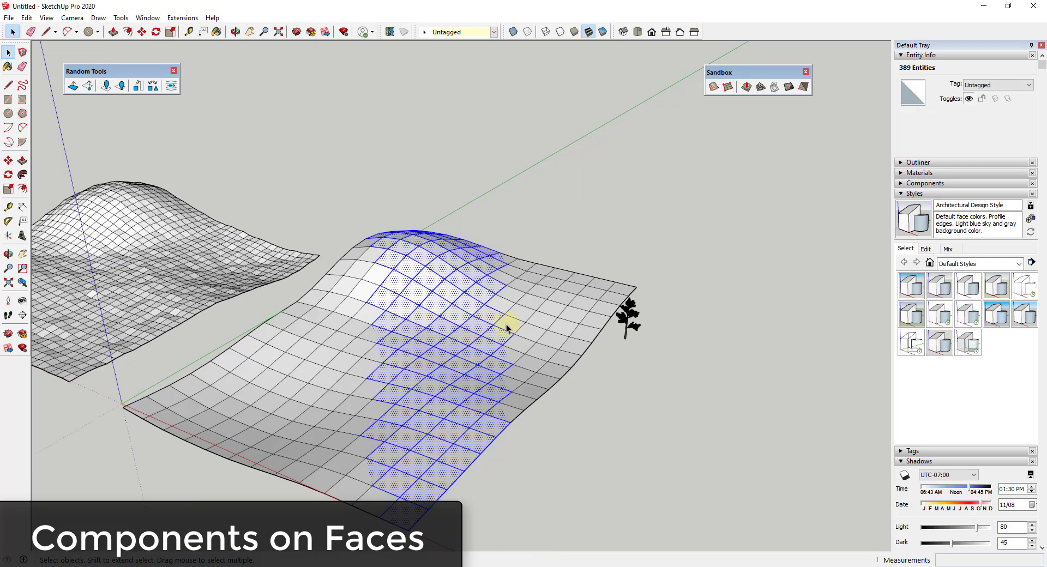
Step: Dismiss the Components on Faces warning and add the tree component to the selection
left_click(107, 91)
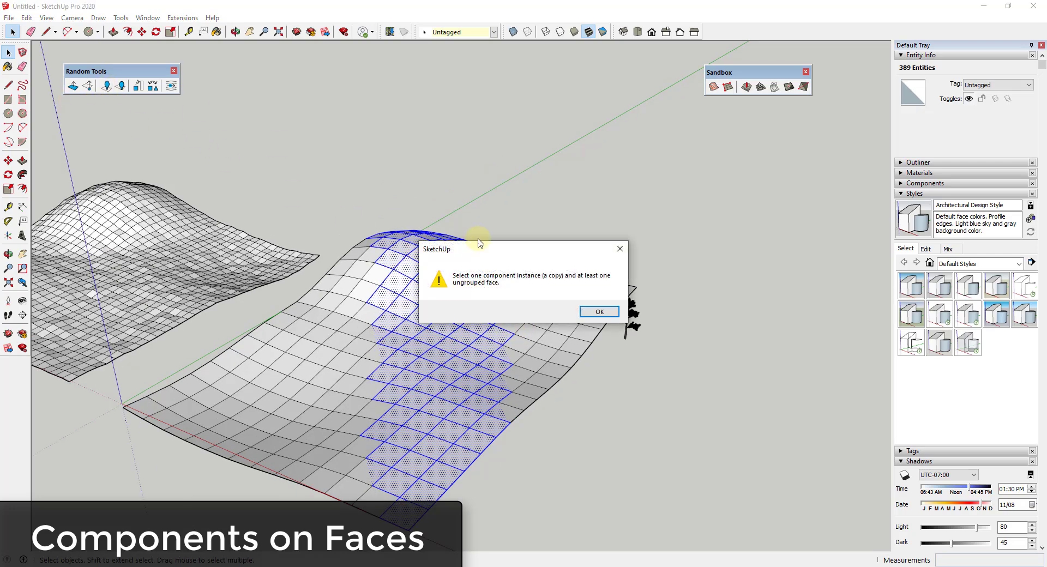
left_click(600, 311)
left_click(628, 316, "shift")
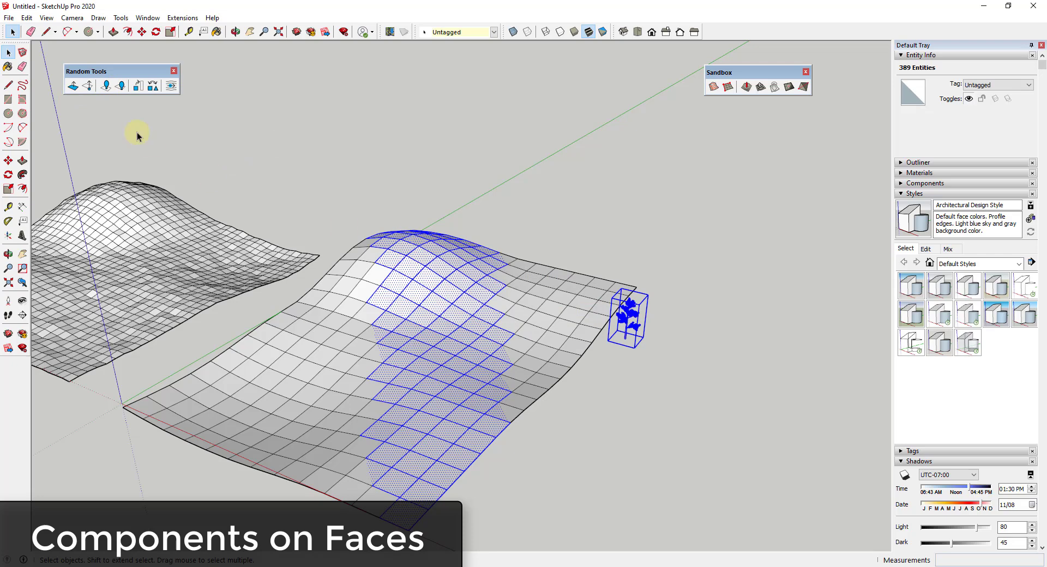
Step: Scatter 1 tree copy per face with 360 rotation, 0.5 scale, and Up orientation
left_click(106, 86)
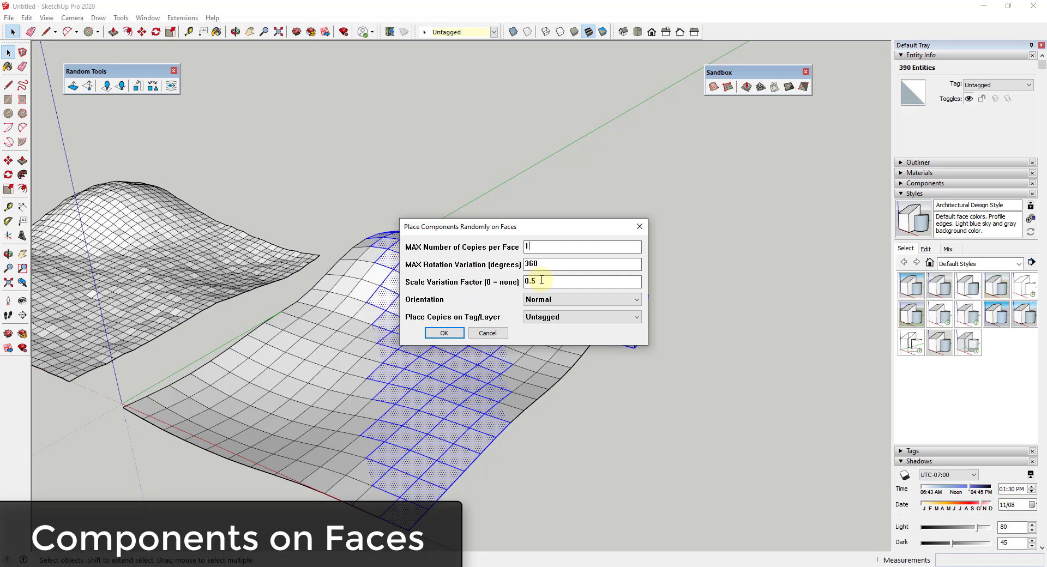
left_click(550, 301)
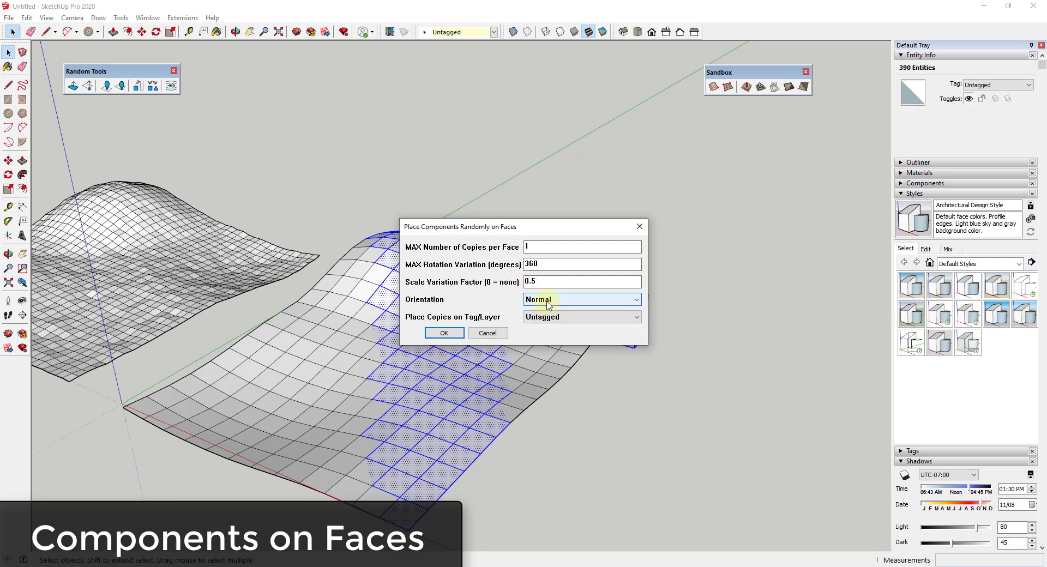
left_click(543, 319)
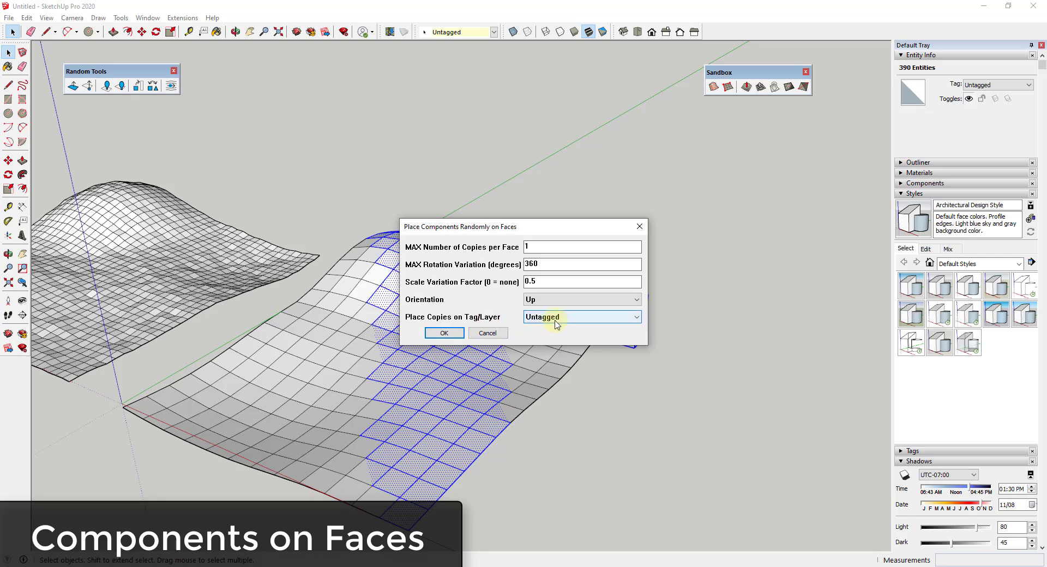
left_click(444, 334)
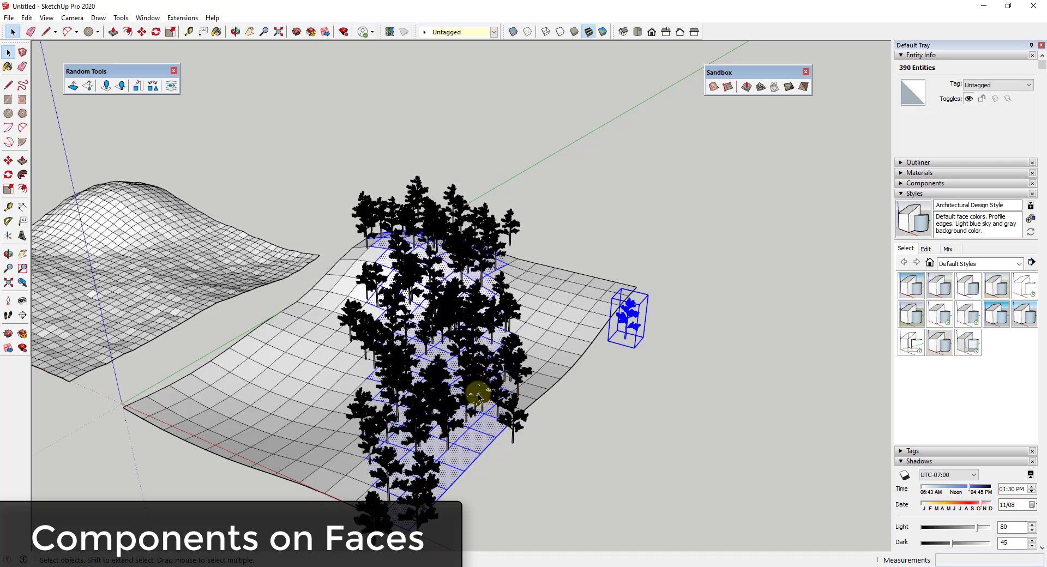
Step: Lower the view to eye level inside the new forest
scroll(478, 396, "down", 3)
middle_click_drag(474, 332, 442, 341)
scroll(441, 339, "up", 3)
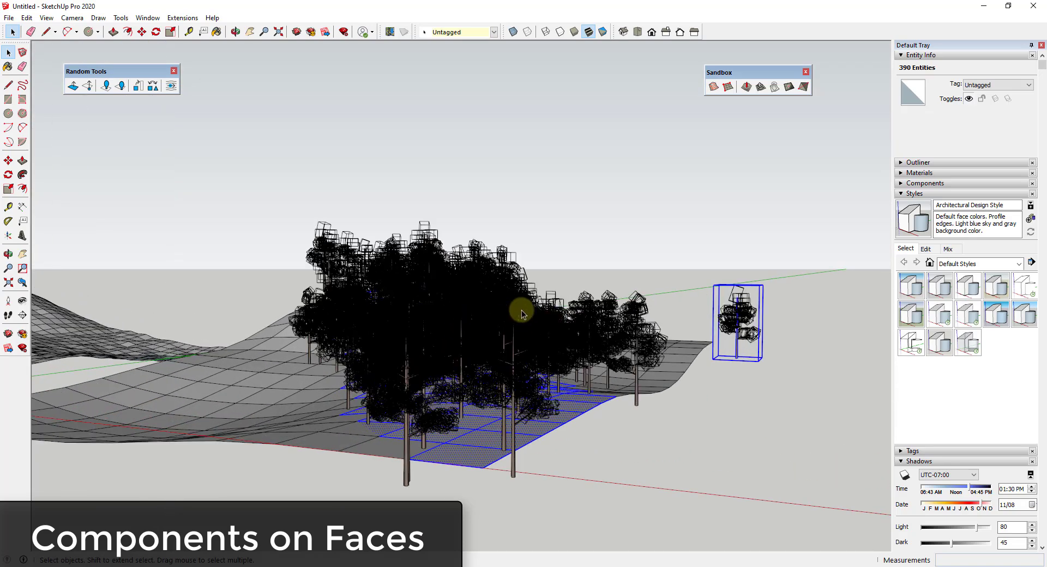
Step: Turn off profile edges in the style's Edge settings, then zoom out to the wavy terrain with its lone tree
left_click(927, 250)
left_click(903, 263)
middle_click_drag(534, 349, 693, 285)
scroll(693, 285, "down", 5)
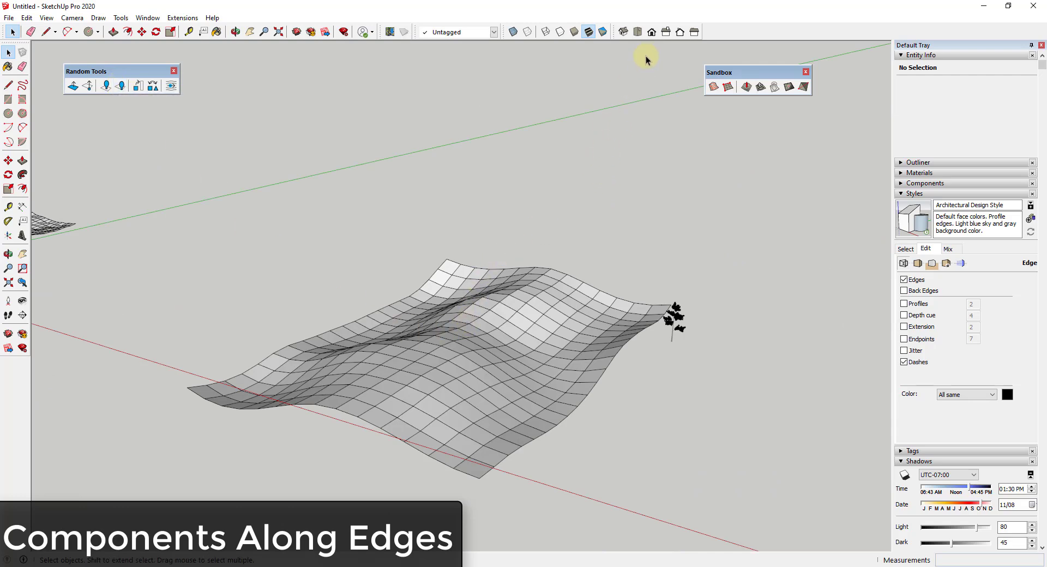
Step: From Top view, select two lengthwise grid lines and the plant, then launch Components Along Edges
left_click(637, 32)
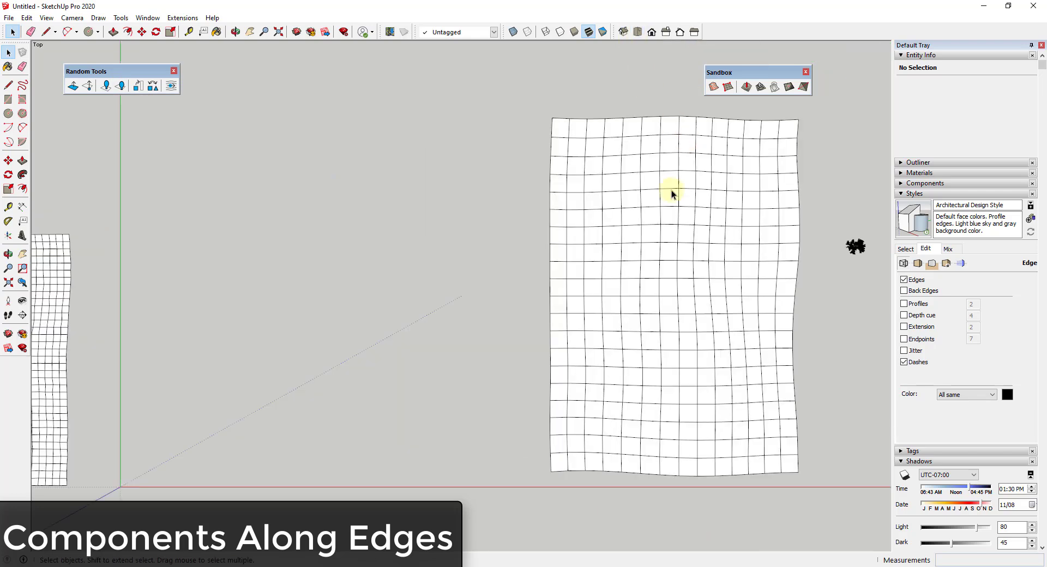
scroll(583, 213, "up", 1)
left_click_drag(465, 130, 474, 427)
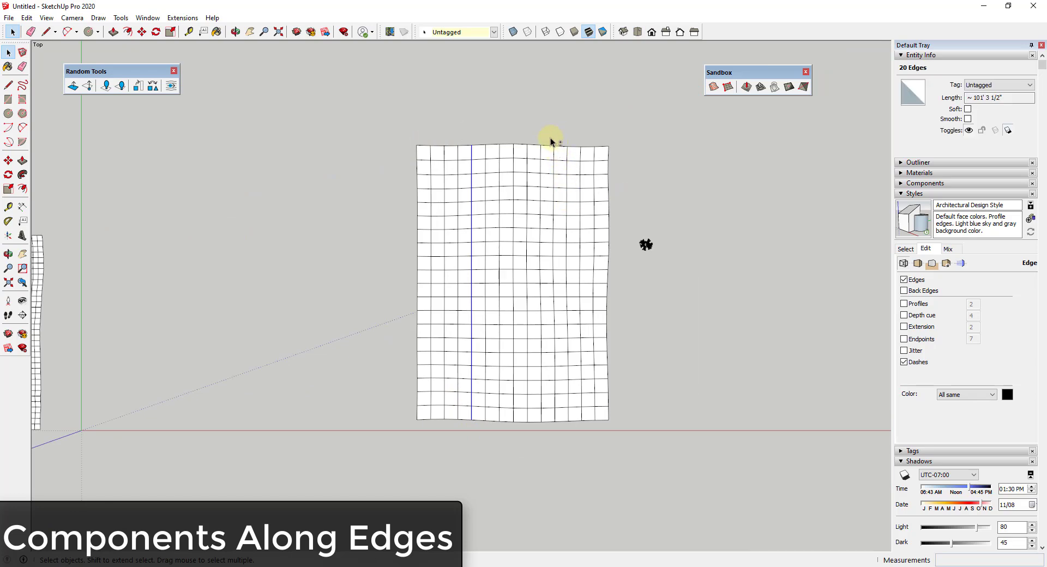
left_click_drag(550, 142, 565, 435, "ctrl")
left_click(639, 242, "ctrl")
mouse_move(695, 367)
middle_mouse_down()
mouse_move(614, 300)
mouse_move(613, 226)
mouse_move(632, 345)
mouse_move(627, 298)
middle_mouse_up()
left_click(121, 86)
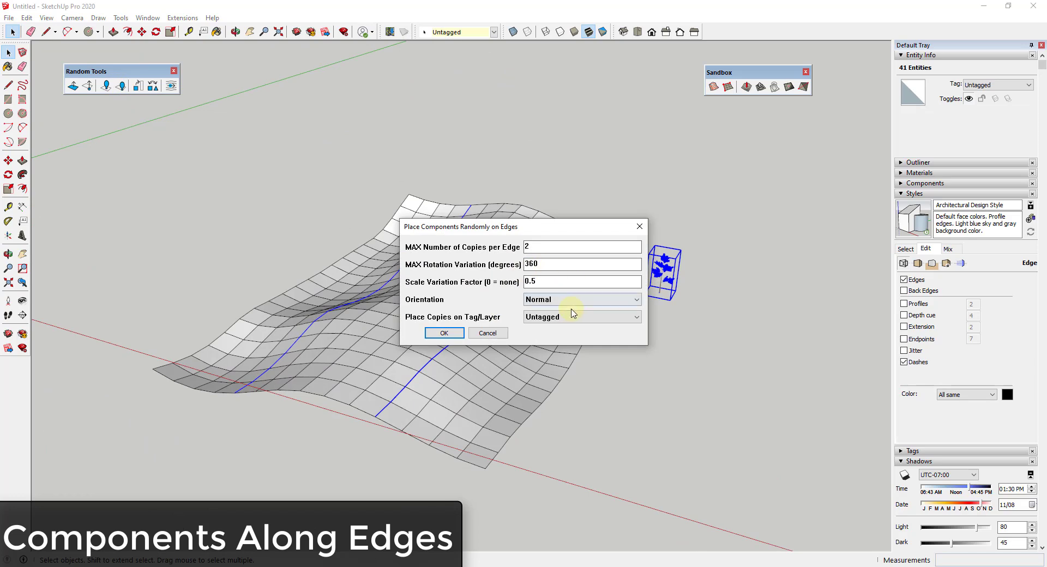
Step: Place upright trees along the edges: 2 copies per edge, 360° rotation, 0.5 scale, Orientation Up
left_click(562, 299)
left_click(545, 313)
left_click(537, 301)
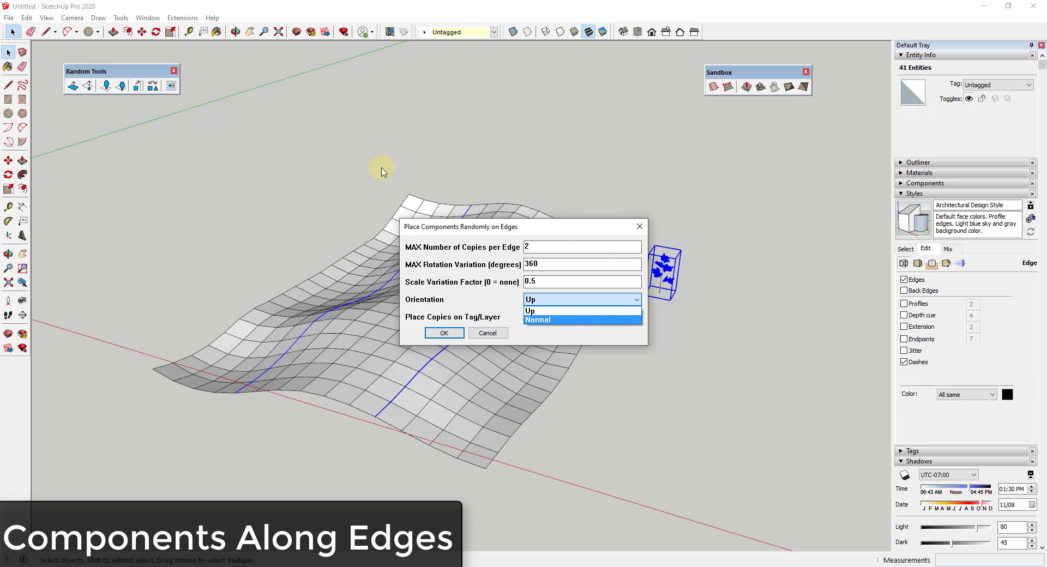
left_click(538, 311)
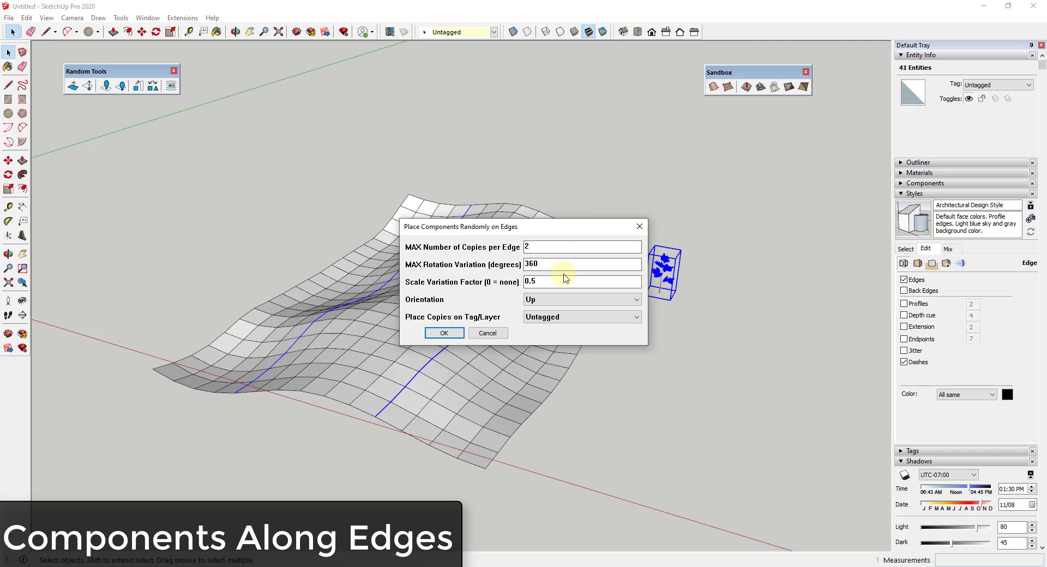
left_click(443, 334)
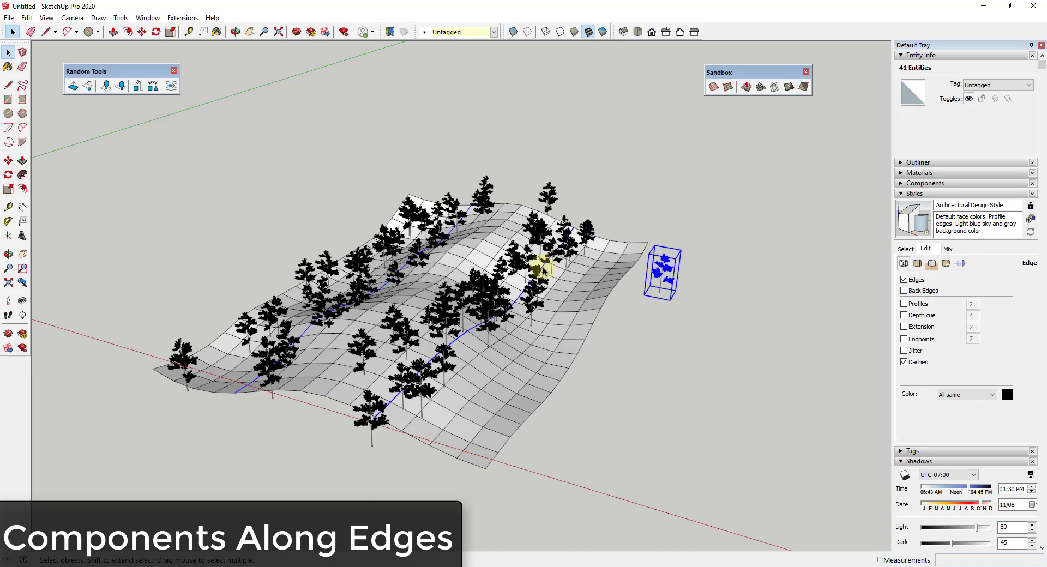
middle_click_drag(500, 362, 472, 277)
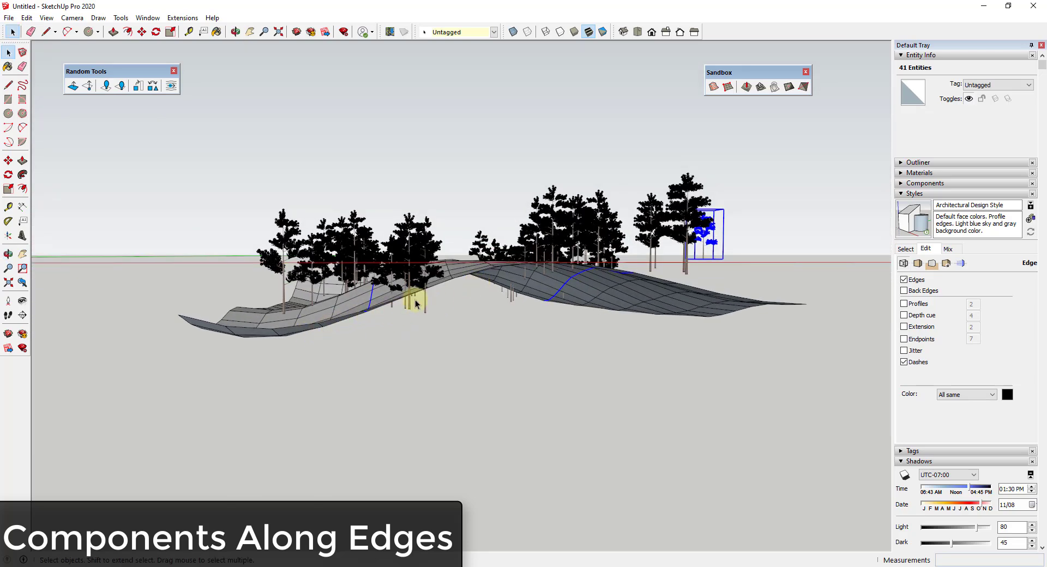
scroll(692, 323, "up", 1)
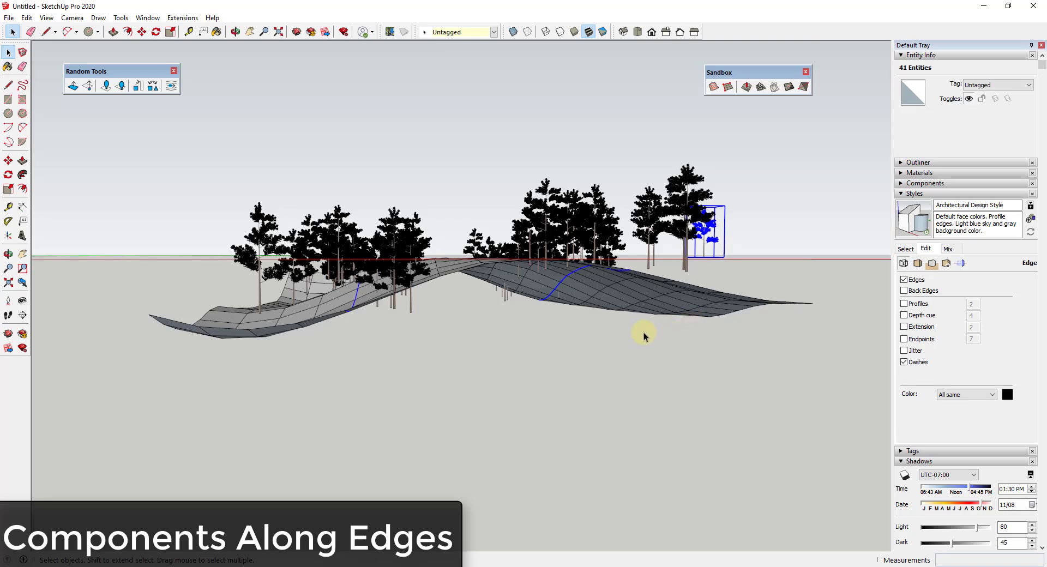
middle_click_drag(642, 330, 568, 364)
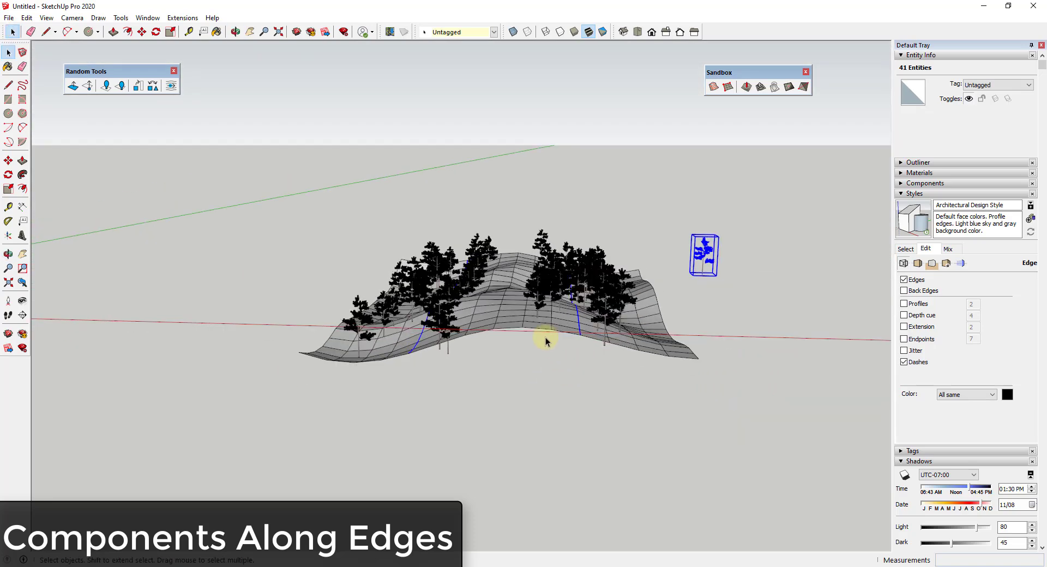
middle_click_drag(497, 296, 598, 299)
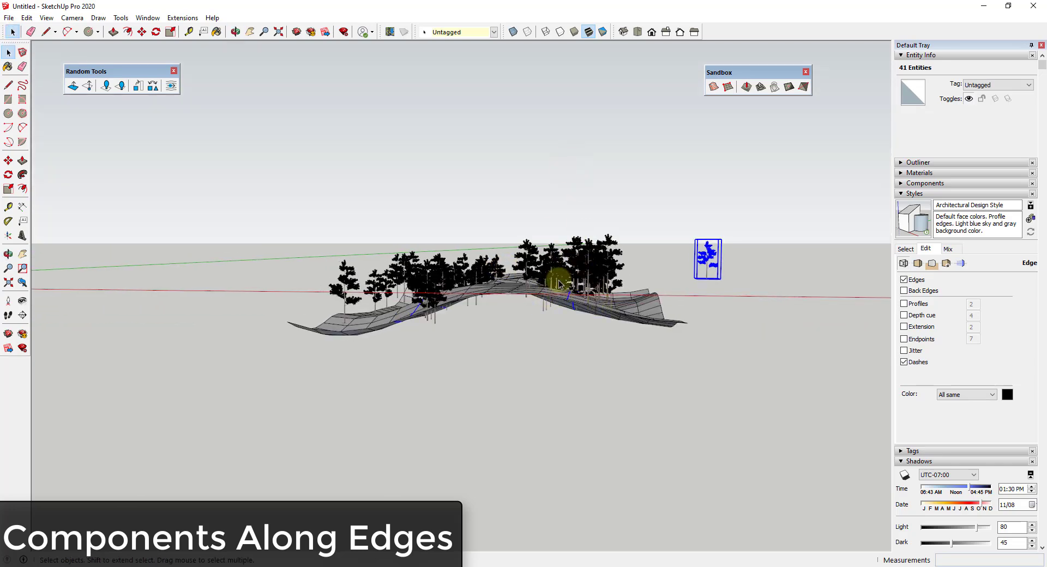
middle_click_drag(580, 234, 718, 317)
scroll(718, 318, "up", 3)
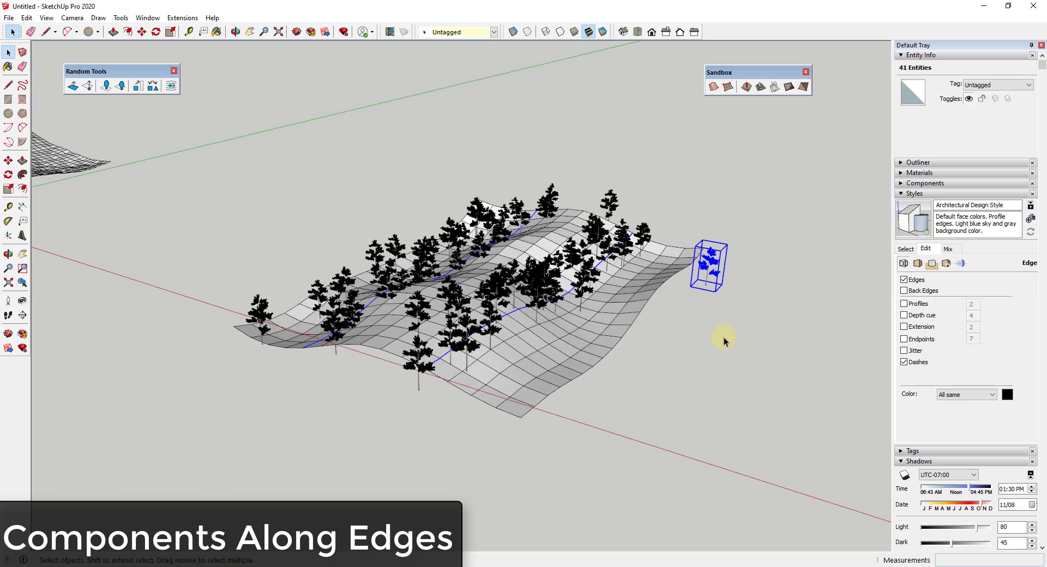
left_click(140, 87)
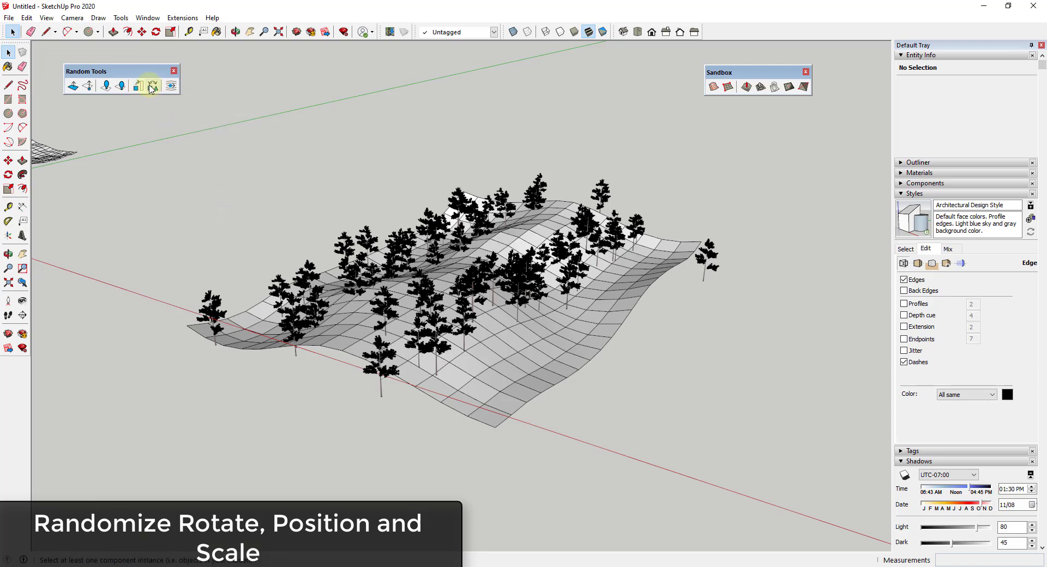
Step: Edit the forest group, select all 80 trees, and open Randomize Objects (360° rotation, 0.5 scale)
middle_click_drag(259, 274, 346, 203)
left_click_drag(175, 159, 635, 390)
middle_click_drag(493, 357, 501, 357)
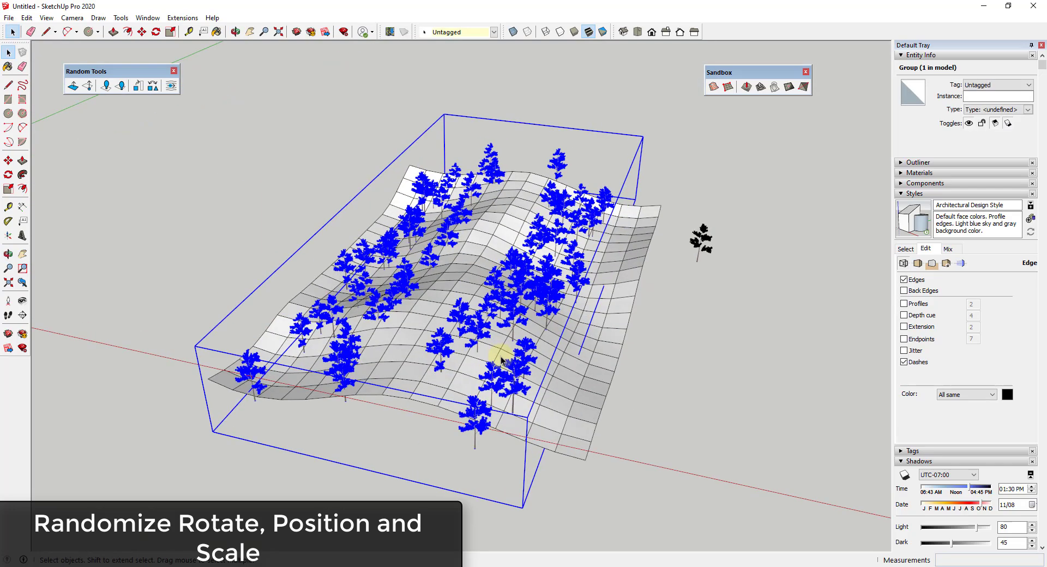
double_click(483, 323)
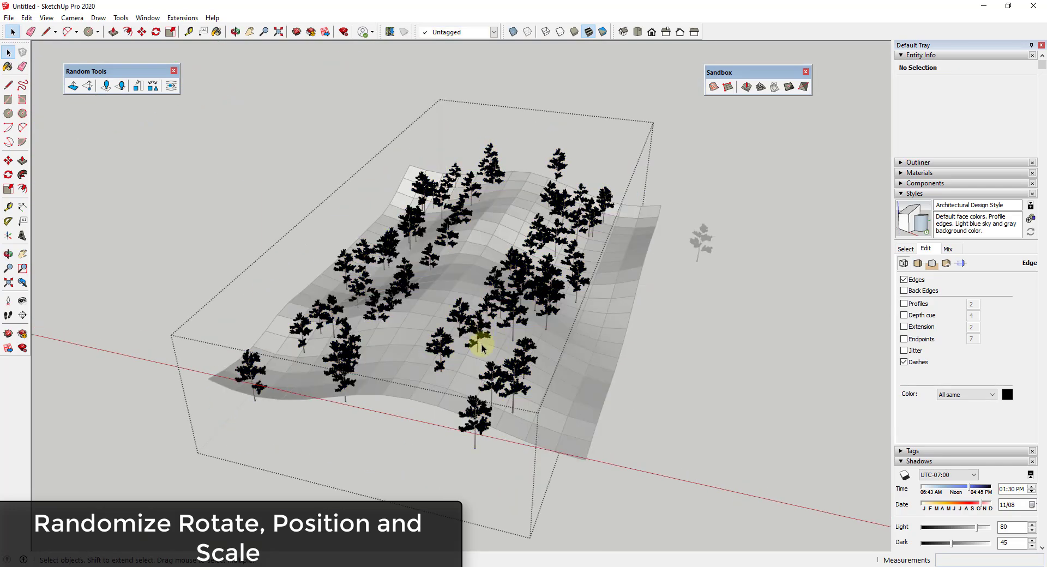
key("ctrl+a")
middle_click_drag(508, 347, 461, 260)
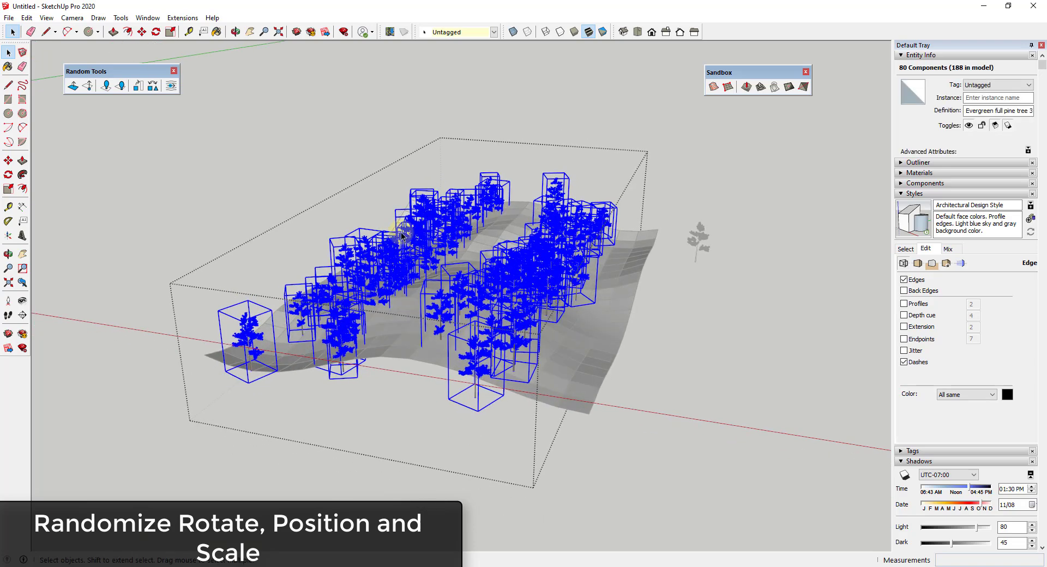
left_click(138, 87)
left_click_drag(520, 241, 745, 147)
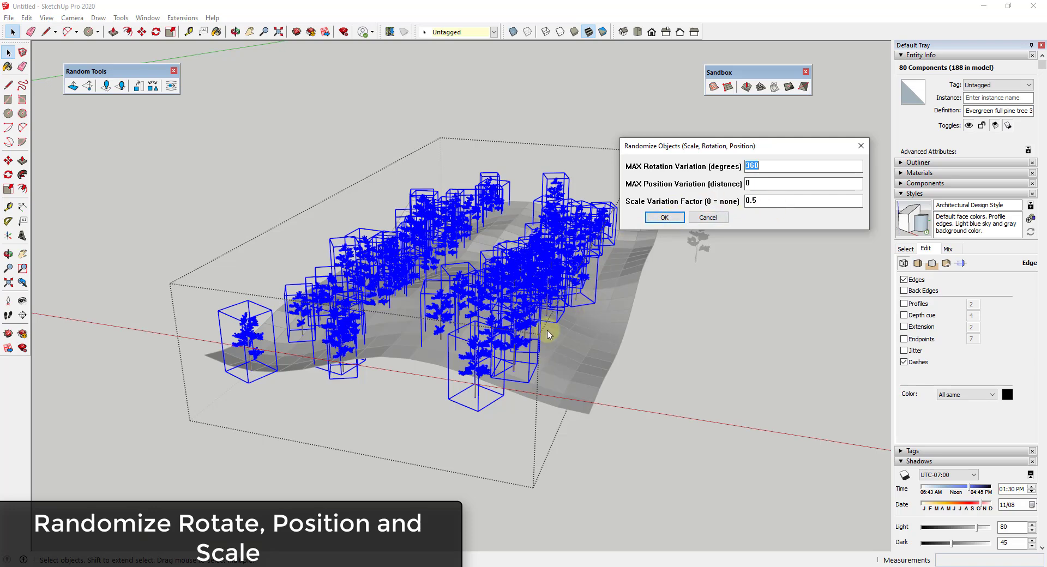
Step: Apply the 360° rotation and 0.5 scale randomization to the 80 trees, then deselect and inspect
left_click(664, 217)
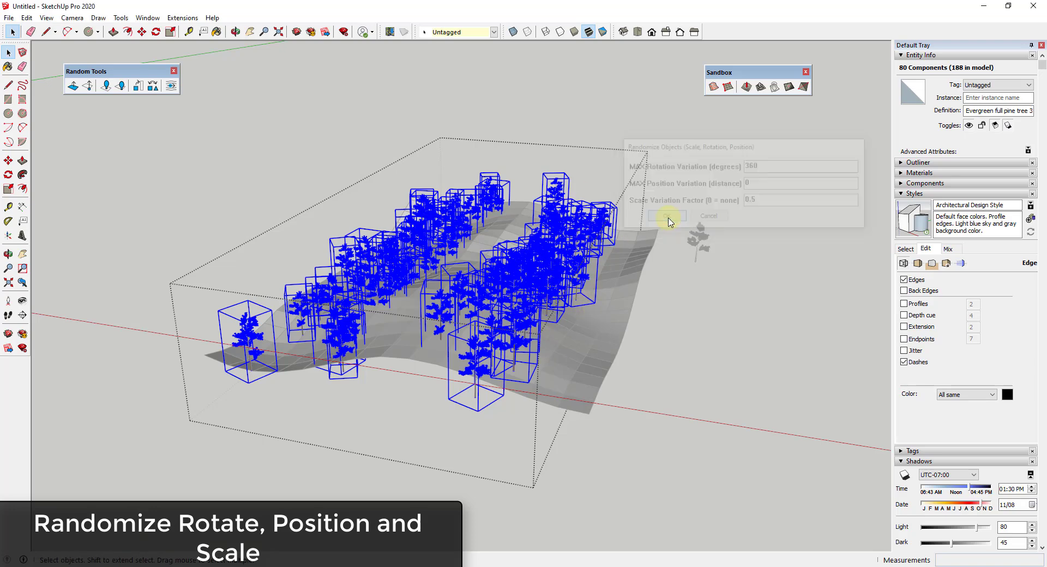
middle_click_drag(532, 305, 576, 256)
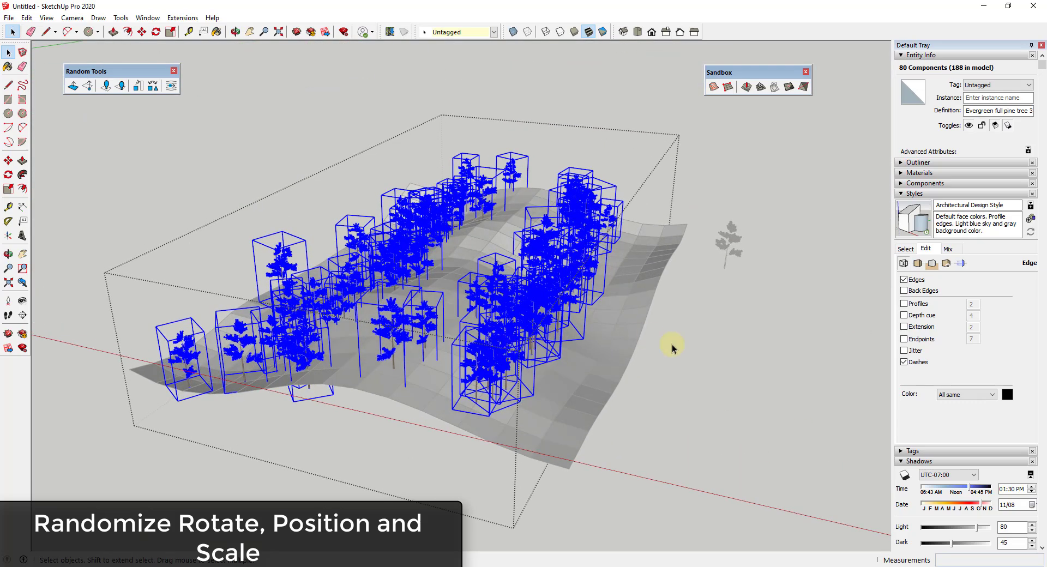
left_click(758, 364)
middle_click_drag(560, 352, 675, 353)
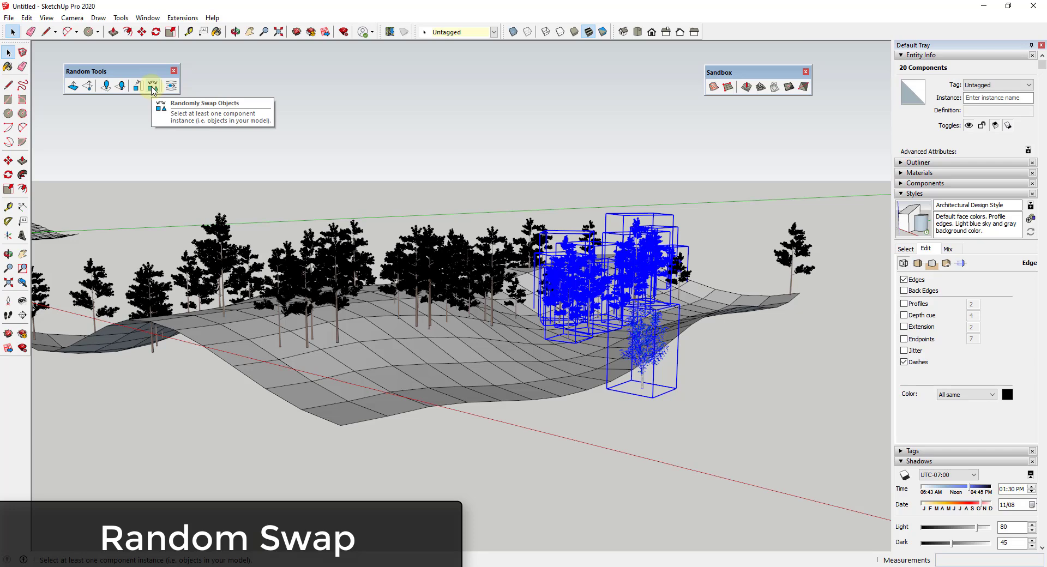
Step: Randomly swap the 20 selected trees between pine and deciduous types, six times over
left_click(153, 87)
left_click(153, 88)
left_click(153, 87)
left_click(154, 87)
left_click(153, 87)
middle_click_drag(528, 217, 602, 301)
scroll(601, 301, "up", 6)
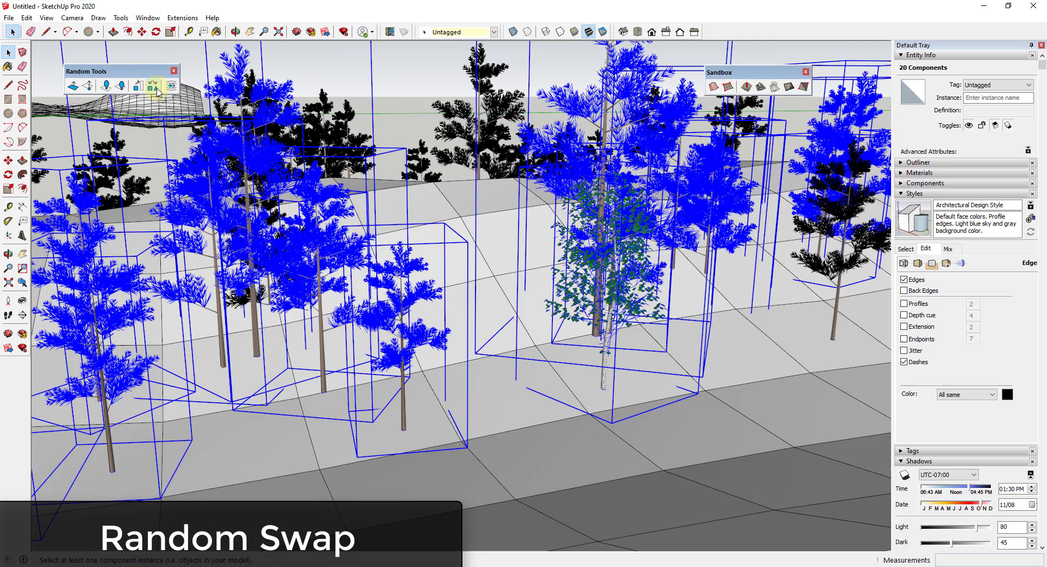
left_click(153, 88)
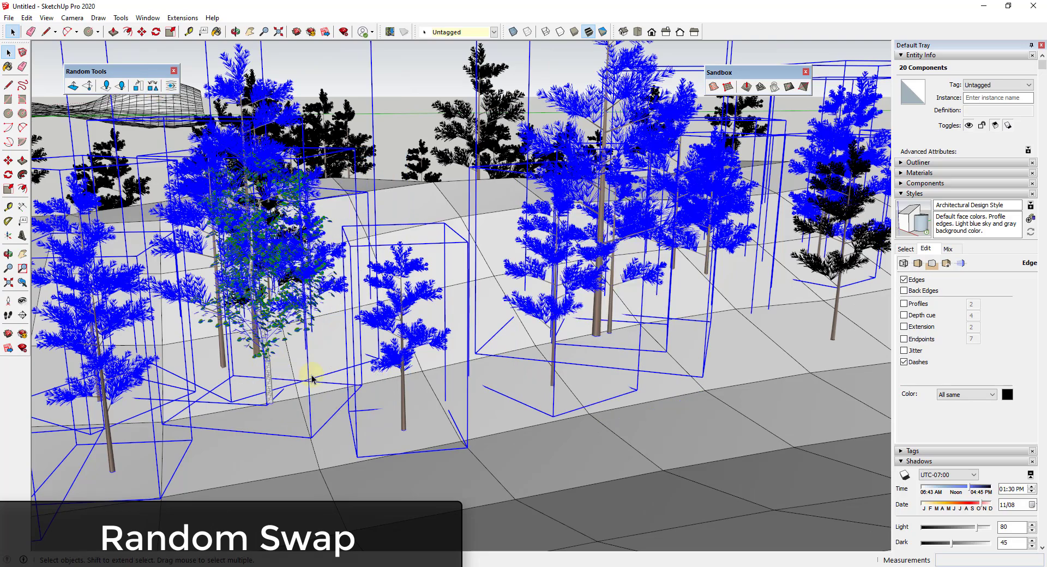
Step: Select the lone Aspen deciduous tree near the terrain's front edge
scroll(743, 346, "down", 5)
middle_click_drag(708, 327, 470, 271)
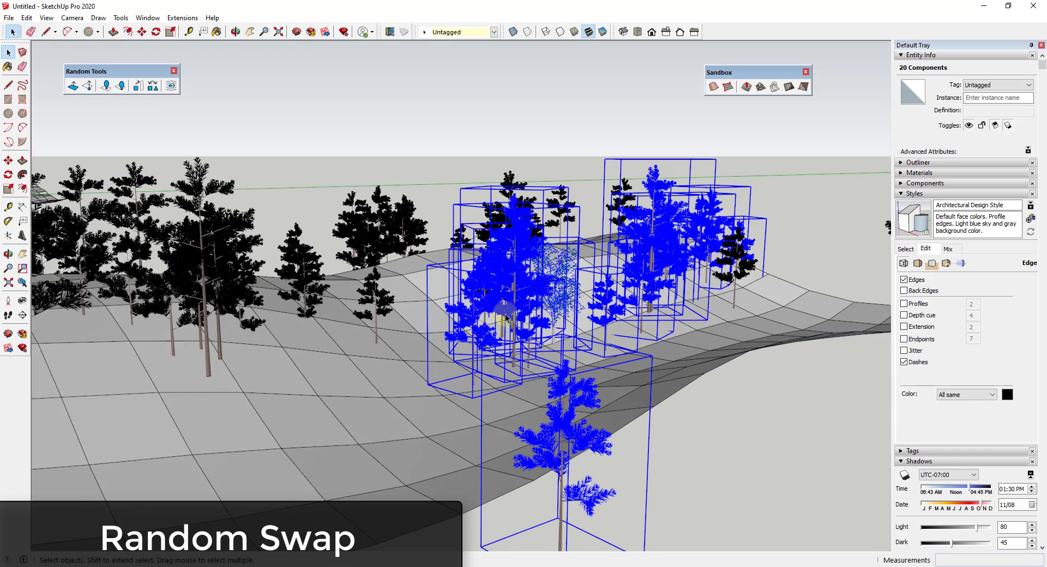
scroll(595, 324, "down", 1)
scroll(594, 324, "down", 2)
middle_click_drag(594, 325, 630, 226)
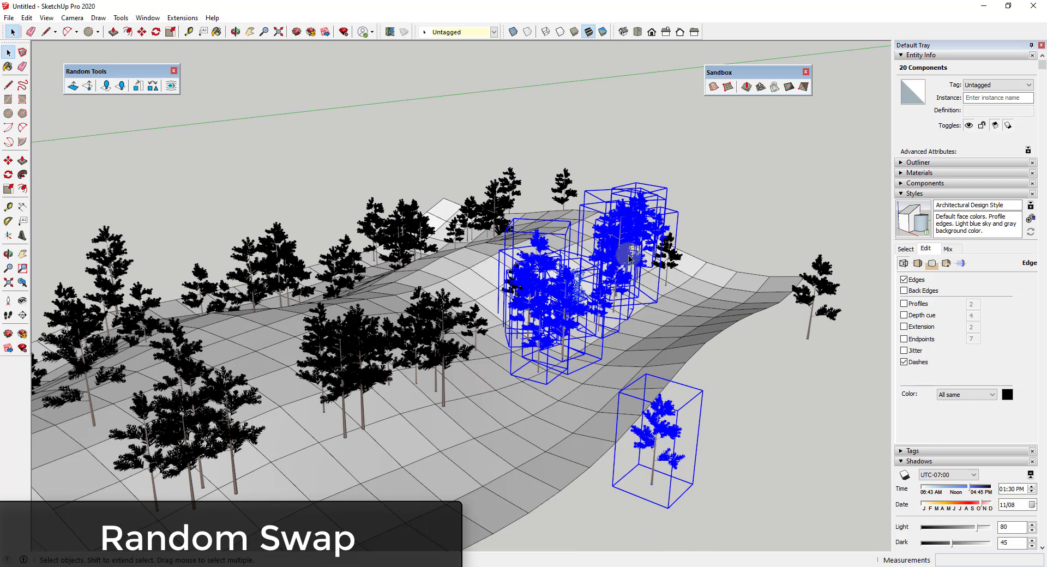
middle_click_drag(620, 374, 695, 407)
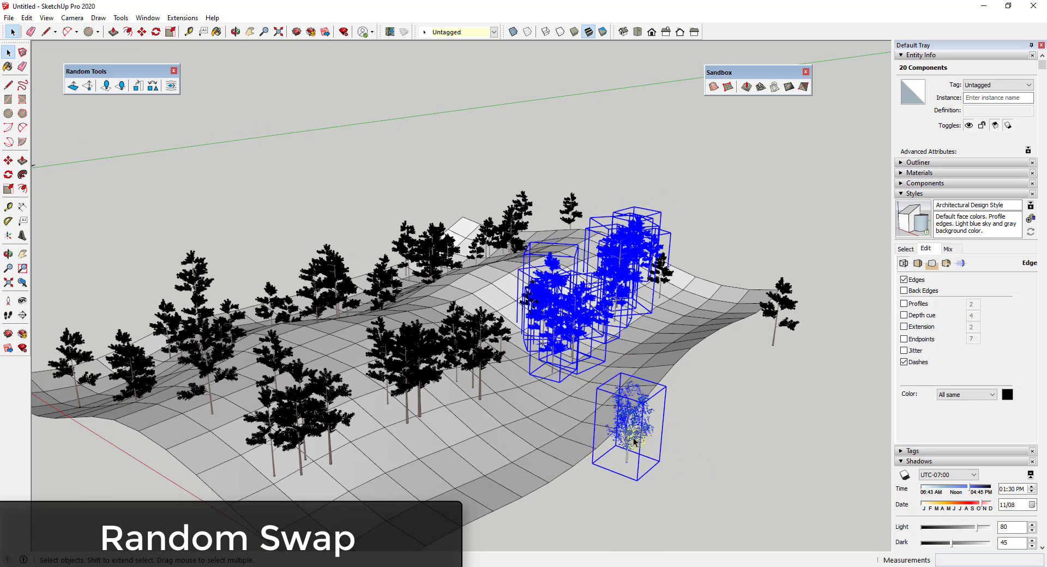
left_click(634, 442)
Step: Copy the Aspen tree into a row of ten with a Move copy and *10
scroll(629, 452, "down", 2)
key("m")
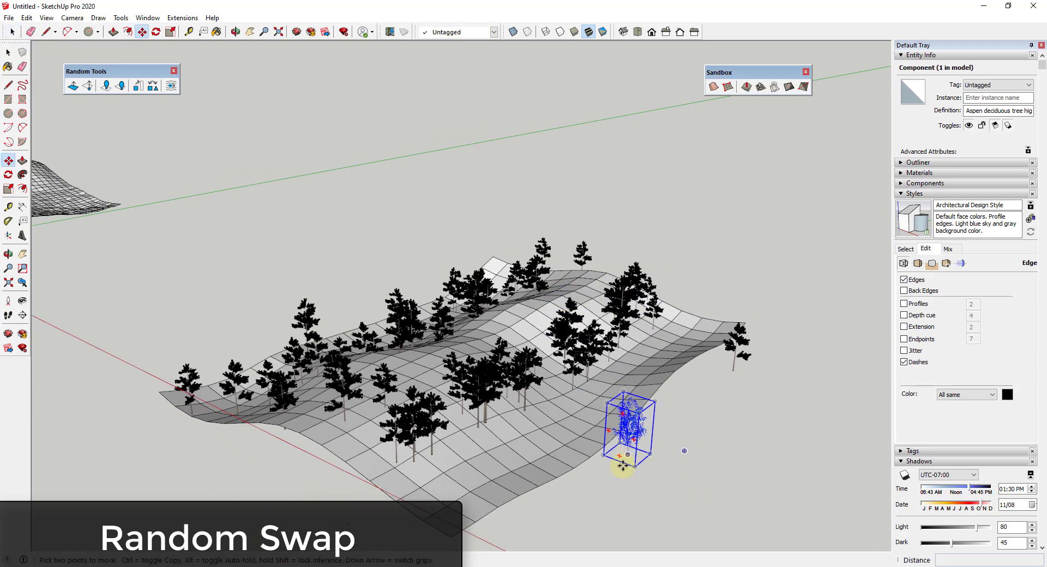
left_click(629, 454)
key("ctrl")
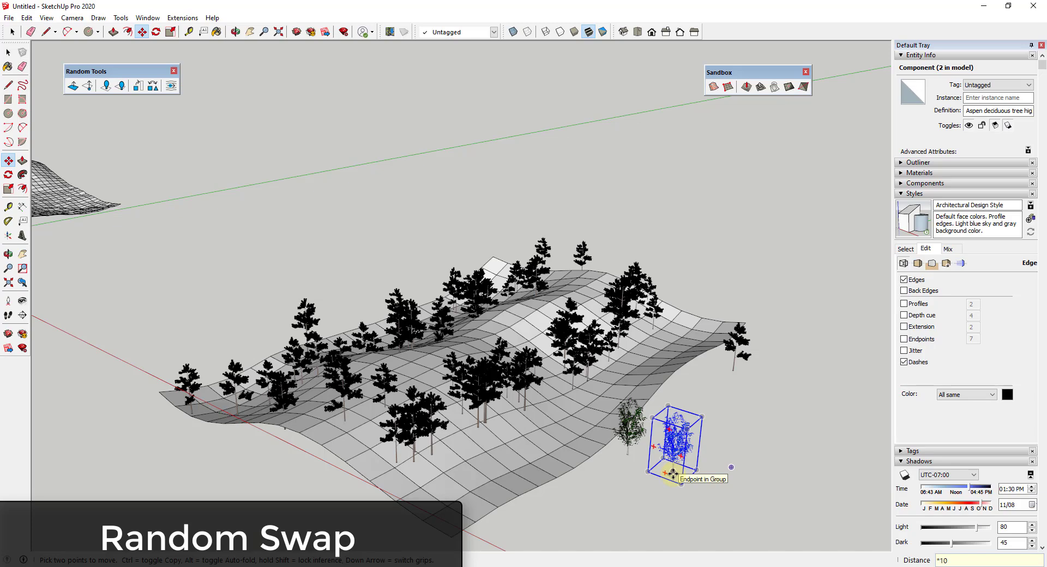
key("Return")
middle_click_drag(696, 458, 486, 346)
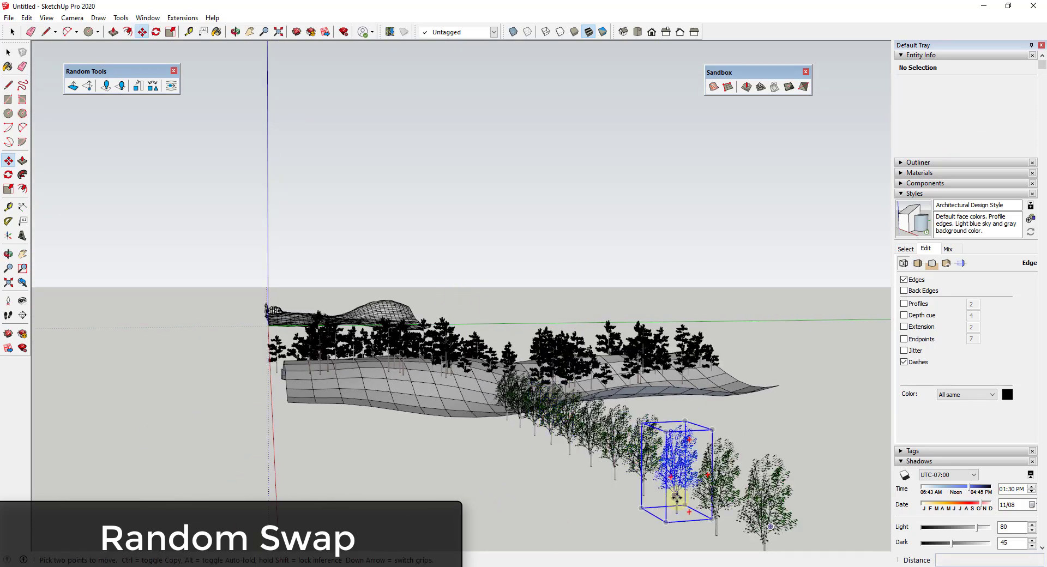
Step: Window-select 50 trees including the new Aspen row
key("space")
left_click_drag(499, 291, 758, 550)
middle_click_drag(515, 447, 642, 458)
scroll(503, 387, "up", 6)
middle_click_drag(503, 386, 545, 434)
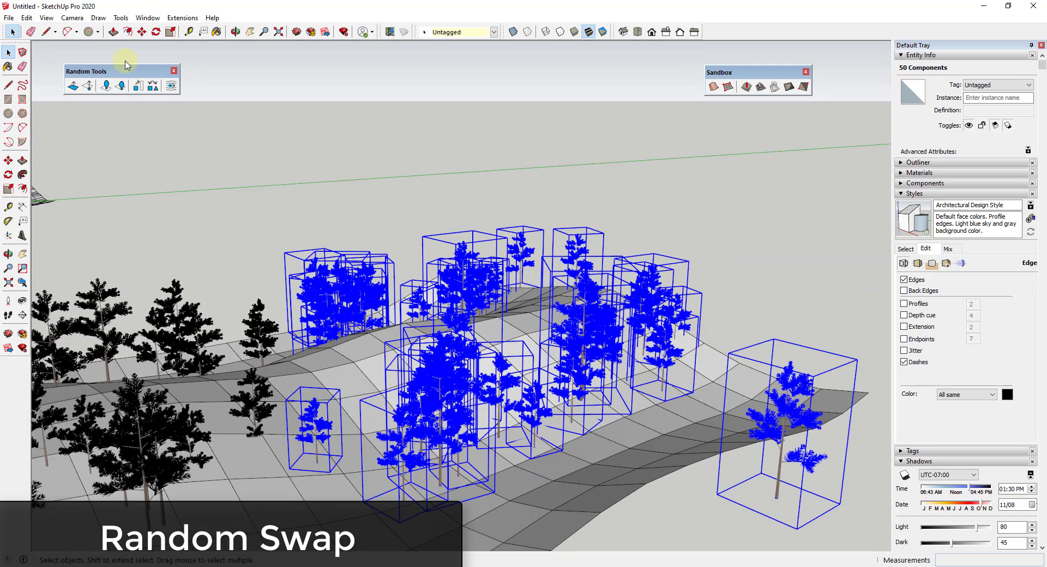
Step: Randomly swap the 50 selected trees among pine and aspen types five times
left_click(154, 90)
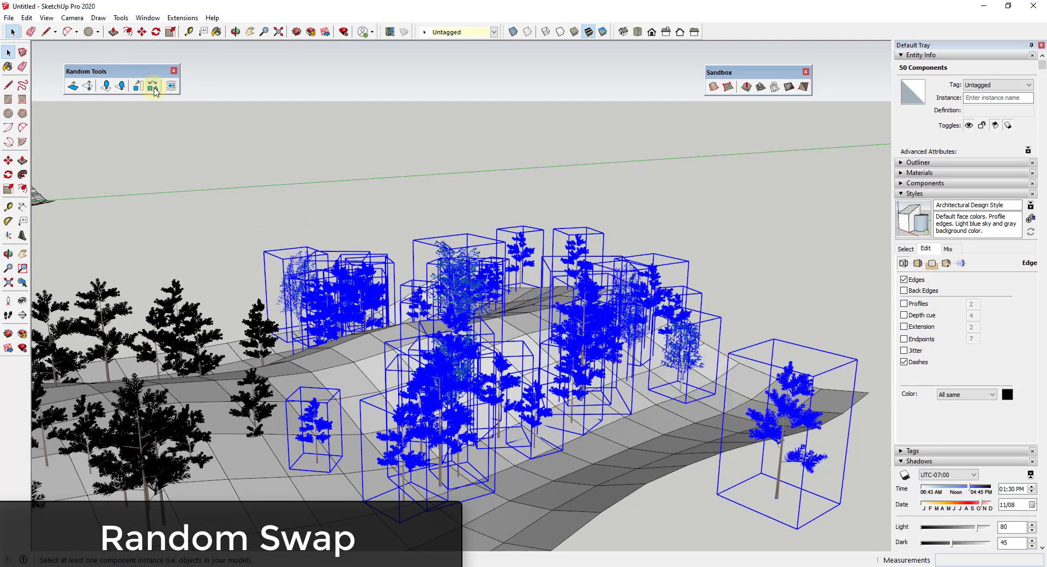
left_click(154, 91)
left_click(153, 91)
left_click(152, 91)
left_click(153, 91)
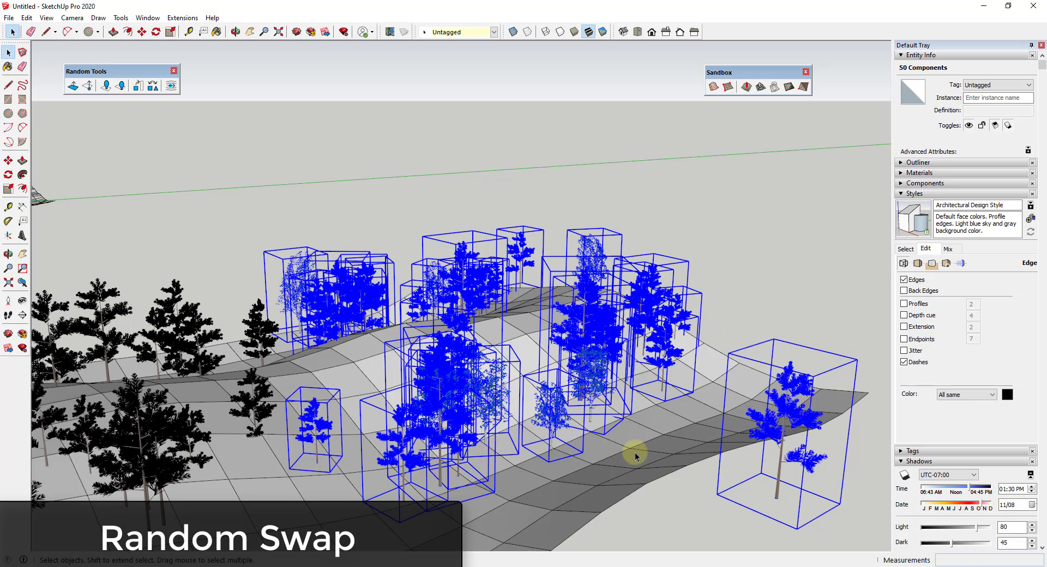
Step: Zoom and orbit to review the mixed pine and aspen forest
scroll(574, 371, "up", 6)
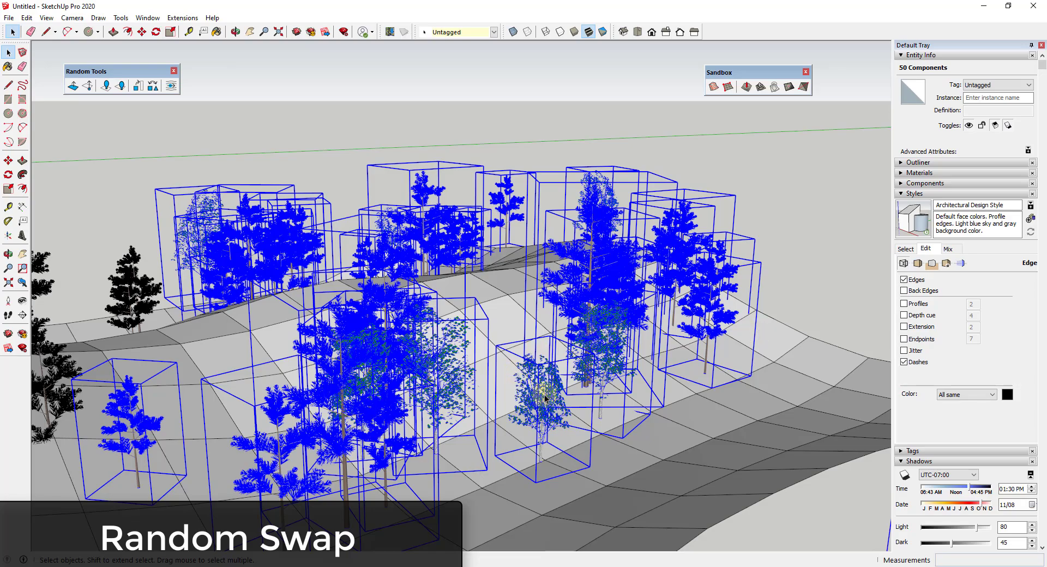
scroll(567, 422, "up", 5)
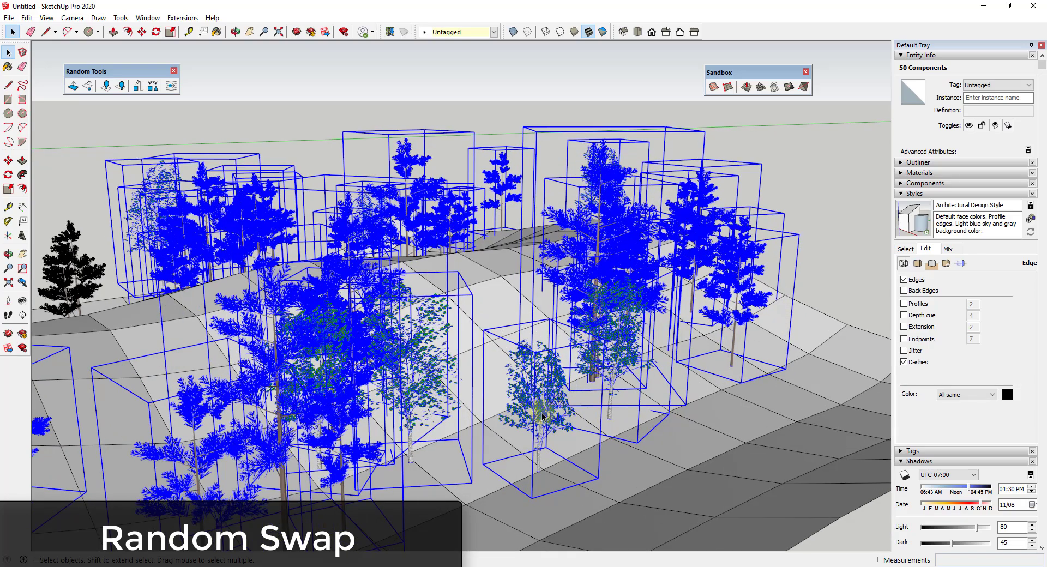
scroll(537, 403, "down", 4)
scroll(537, 400, "down", 8)
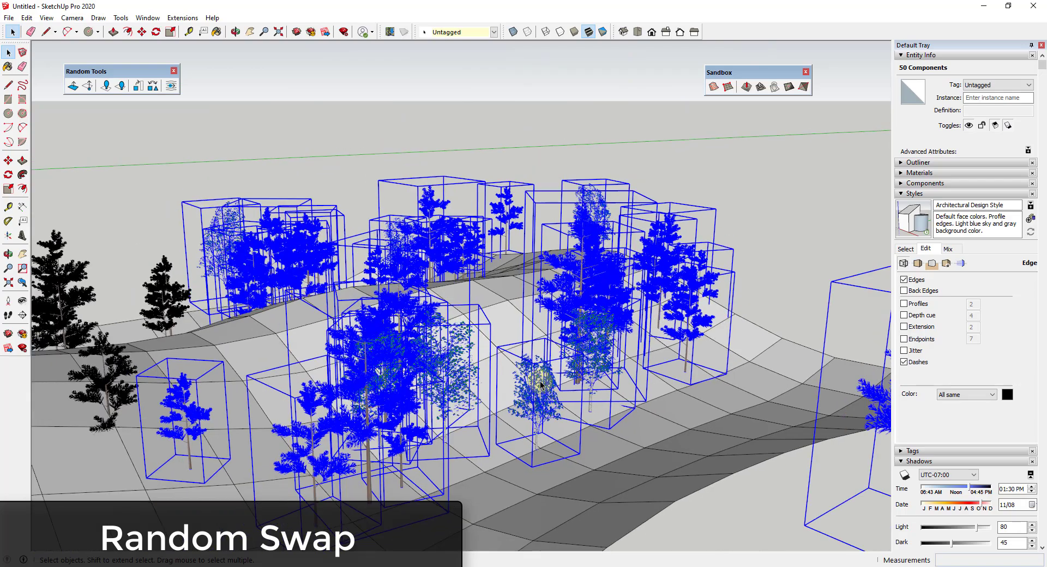
scroll(559, 377, "down", 10)
scroll(555, 374, "down", 3)
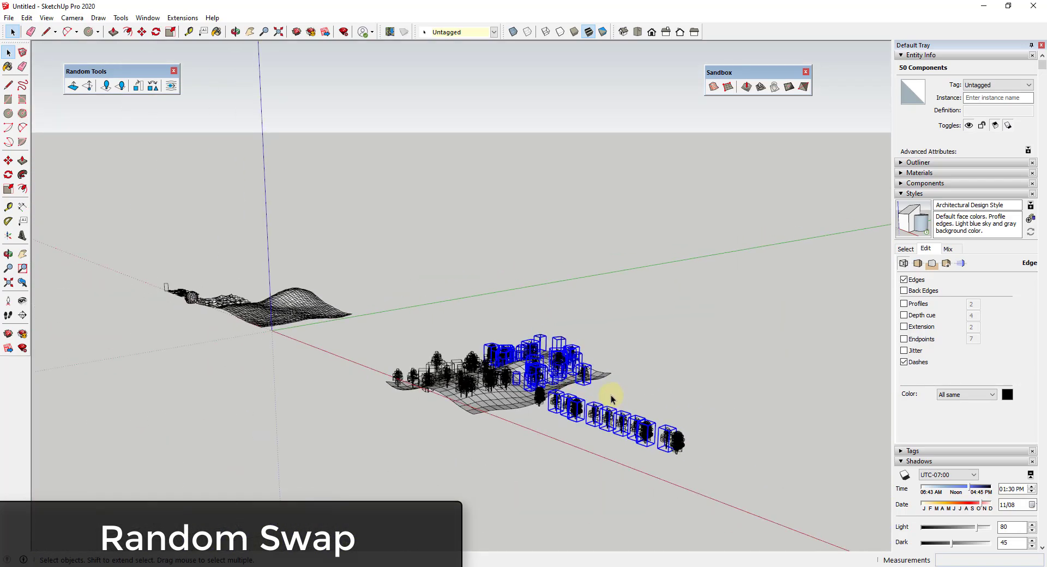
middle_click_drag(535, 390, 628, 346)
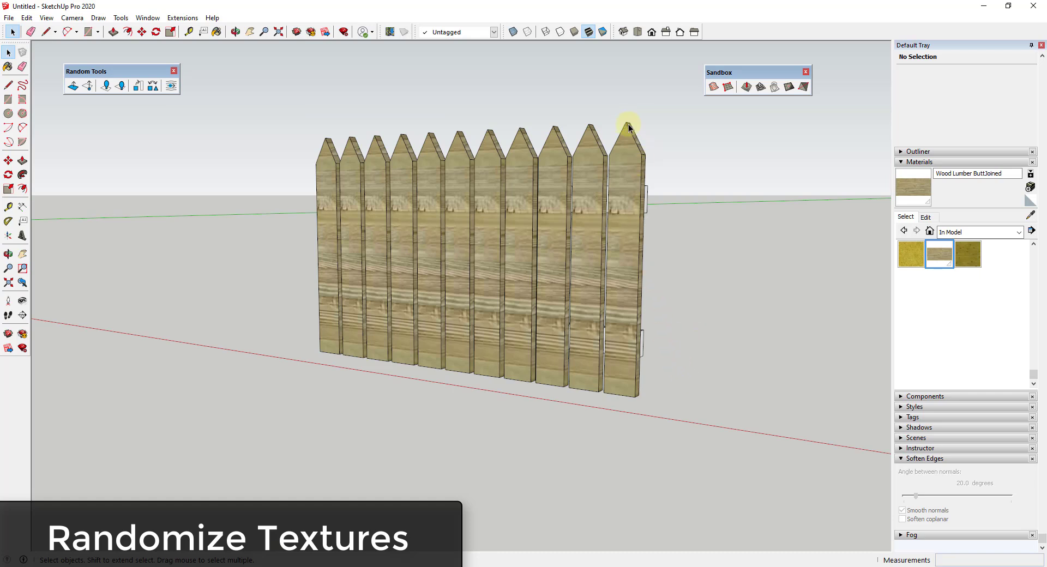
Step: Check the pickets one by one, then select all 11 fence groups with Ctrl+A
left_click(619, 164)
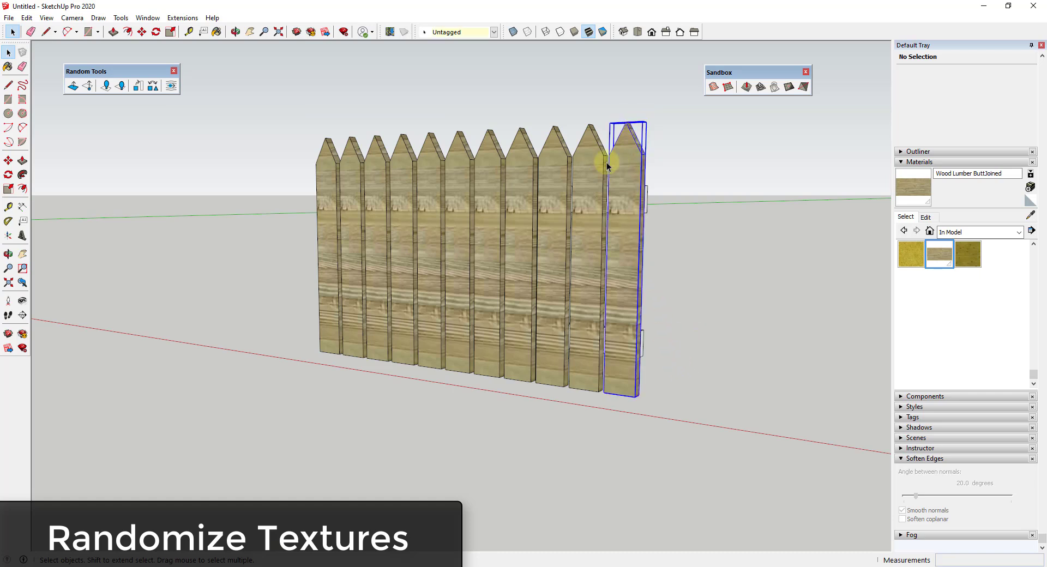
left_click(579, 193)
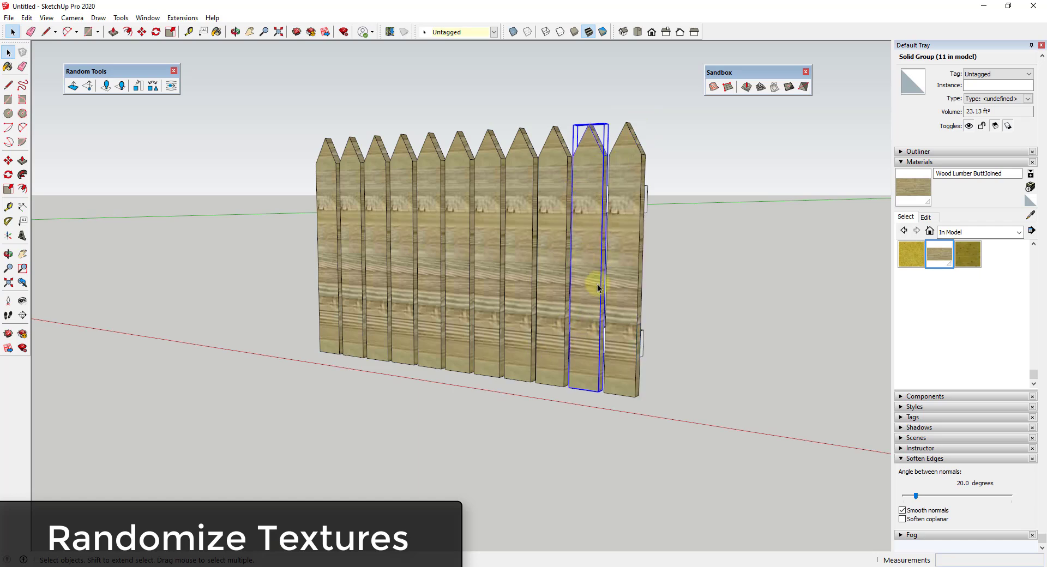
middle_click_drag(482, 174, 666, 126)
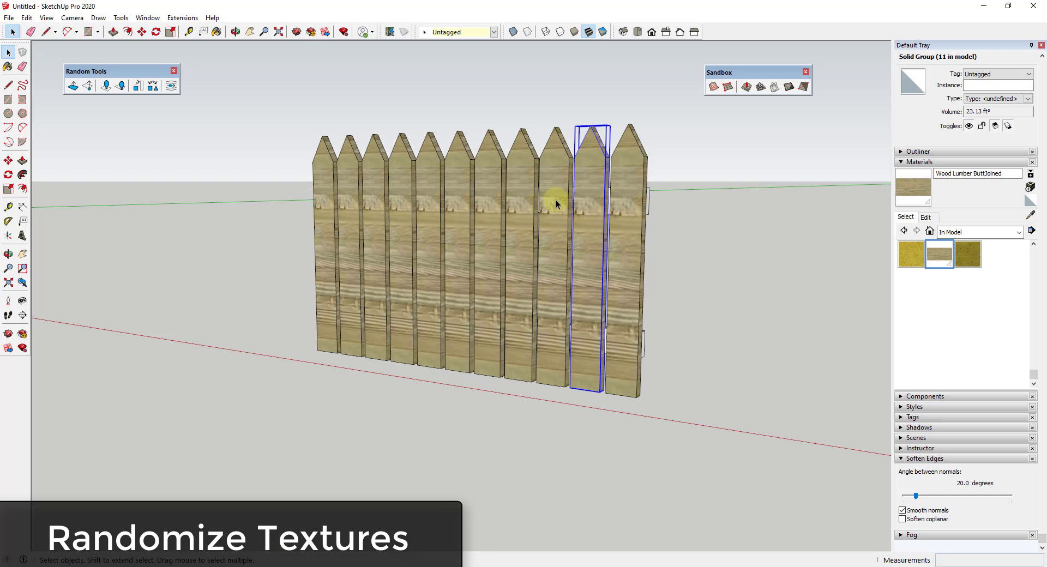
left_click(628, 175)
left_click(587, 170)
left_click(552, 171)
left_click(520, 169)
left_click(482, 173)
left_click(461, 177)
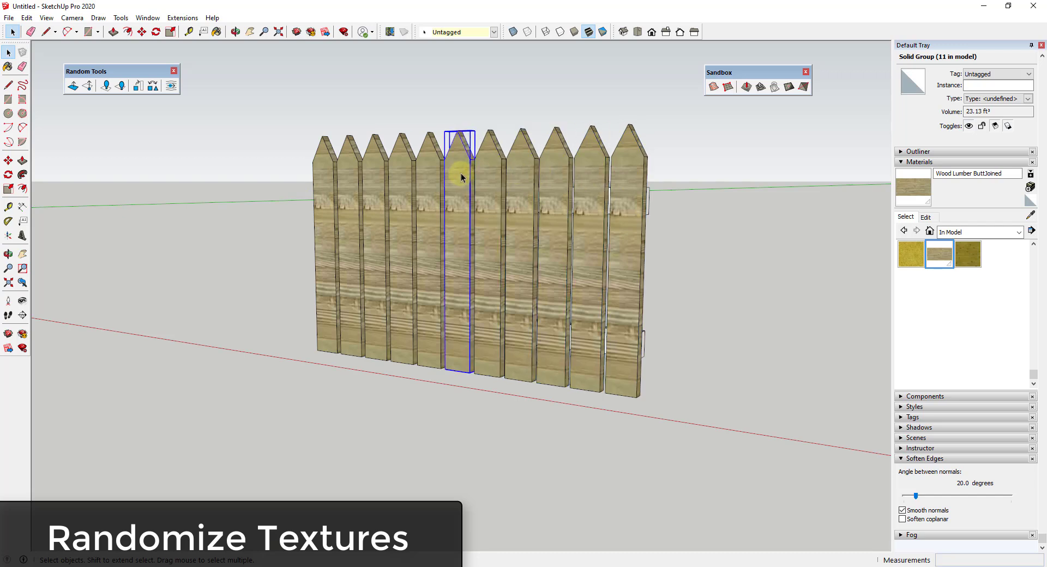
key("ctrl+a")
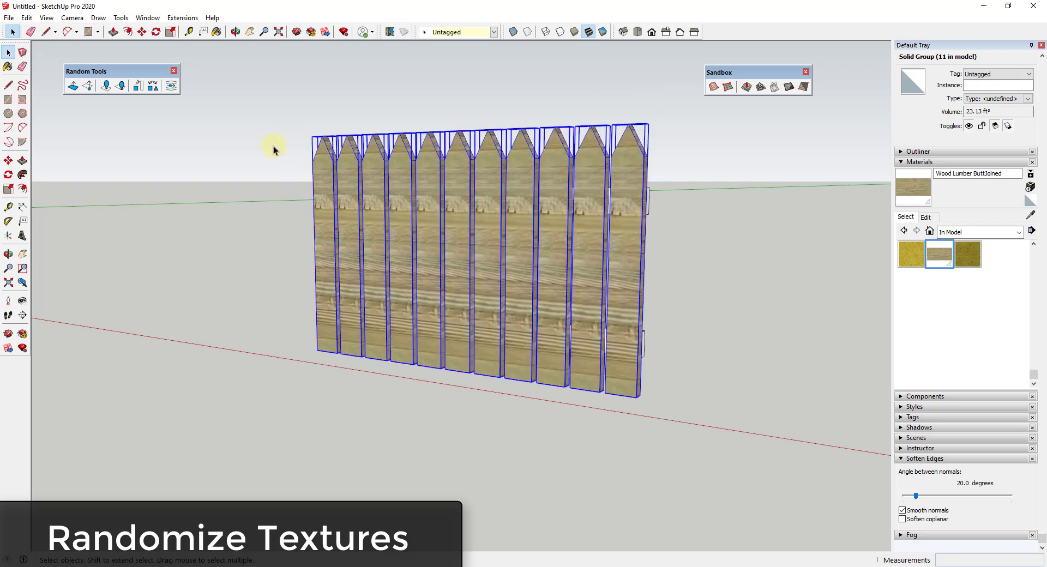
Step: Randomize the Wood Lumber ButtJoined texture positions on all 11 pickets, three times over
left_click(171, 88)
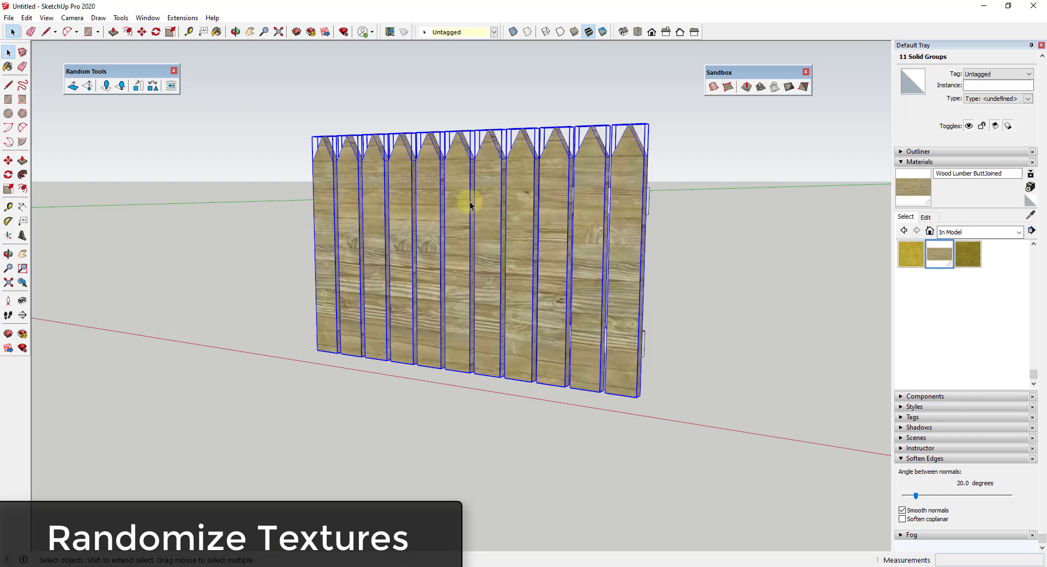
left_click(172, 86)
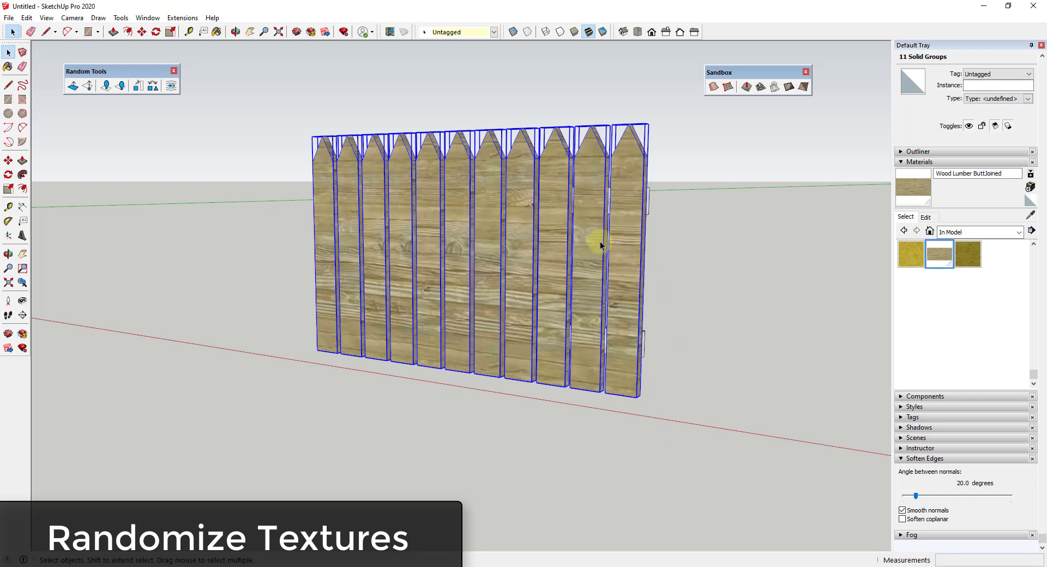
left_click(170, 86)
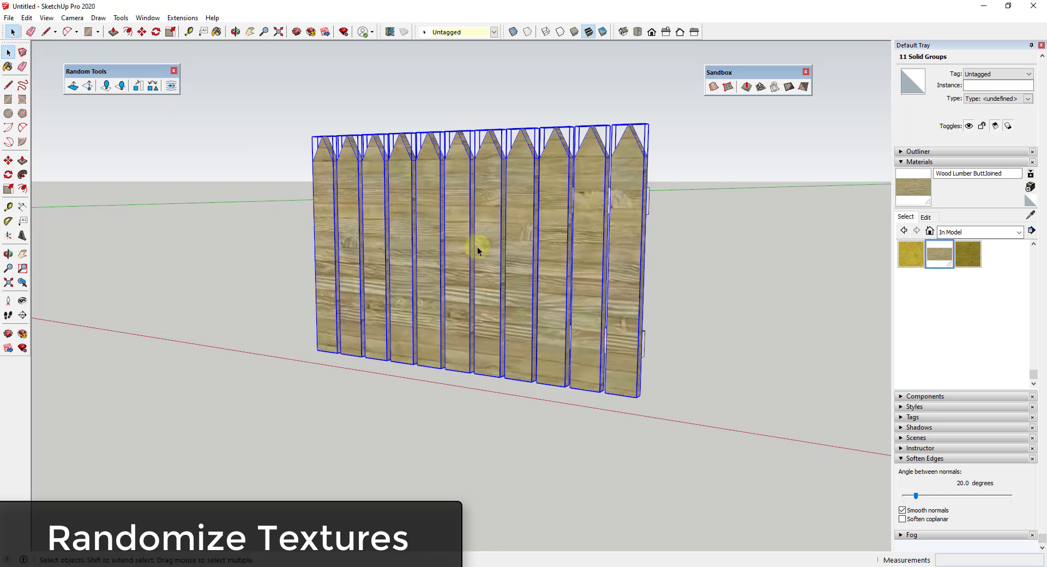